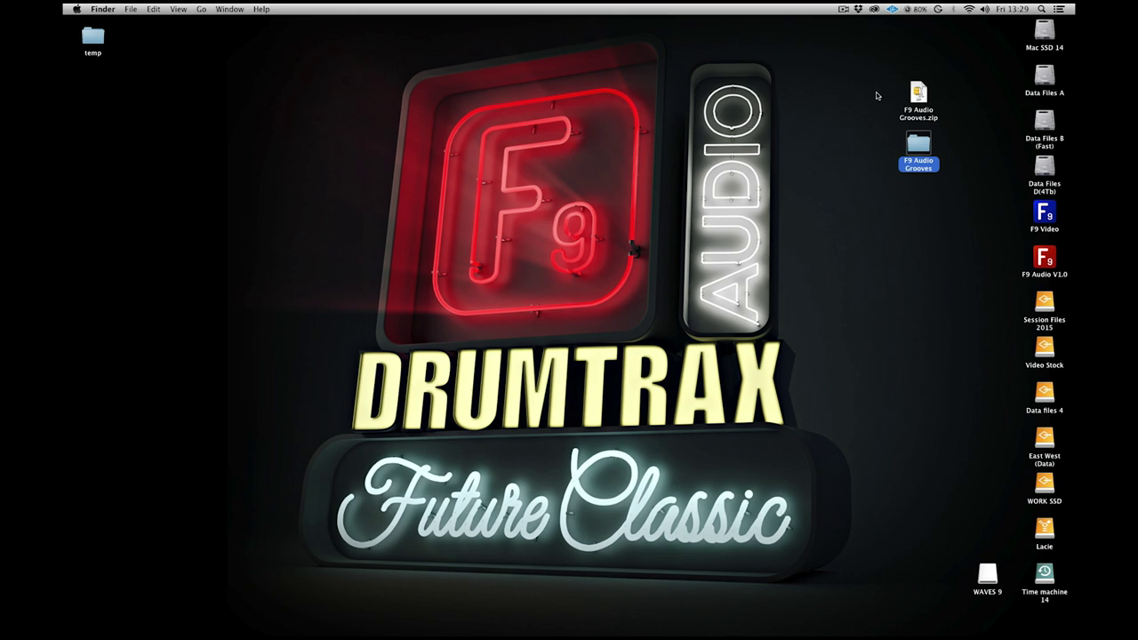
Open the F9 Audio Grooves folder and briefly expand the LOGIC Template folder to check its contents
{"action": "left_click", "coordinate": [880, 145]}
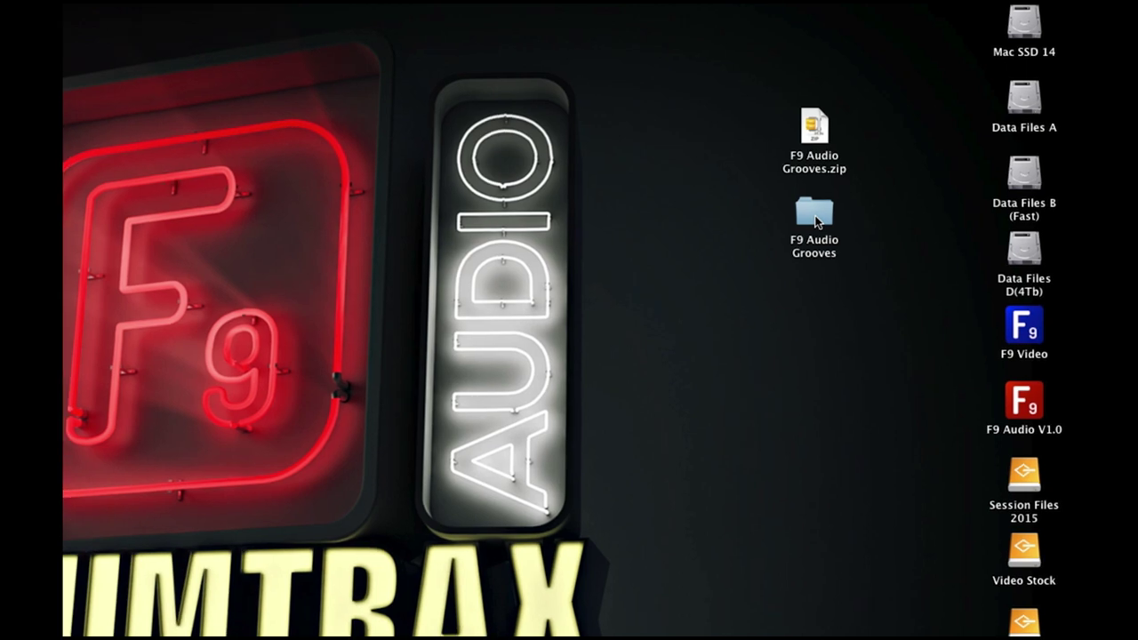
{"action": "double_click", "coordinate": [856, 186]}
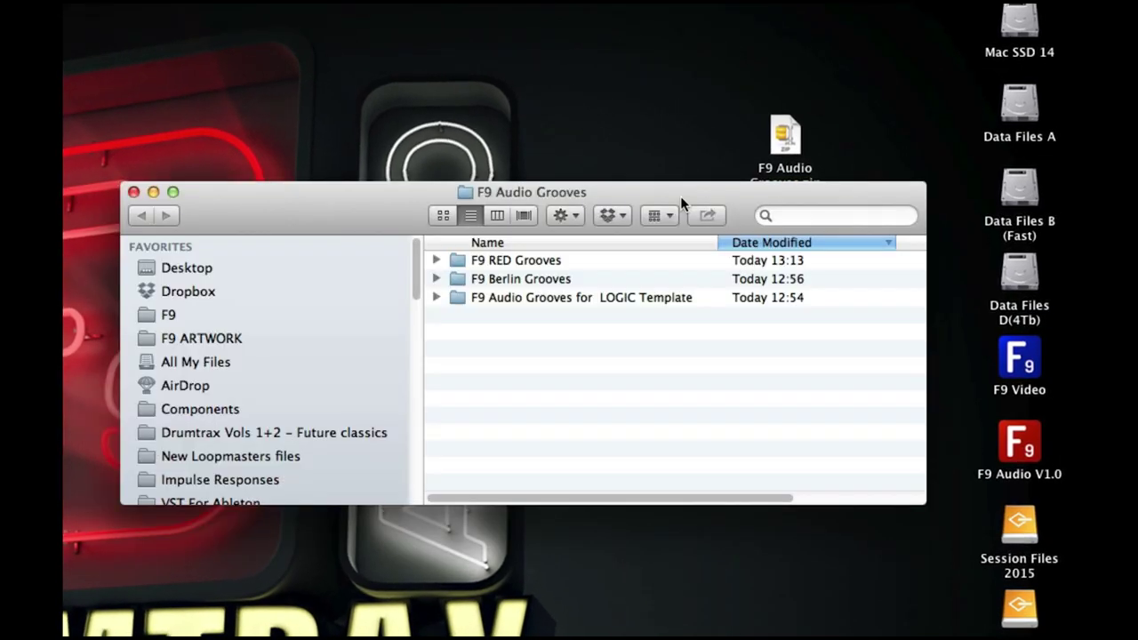
{"action": "left_click", "coordinate": [591, 296]}
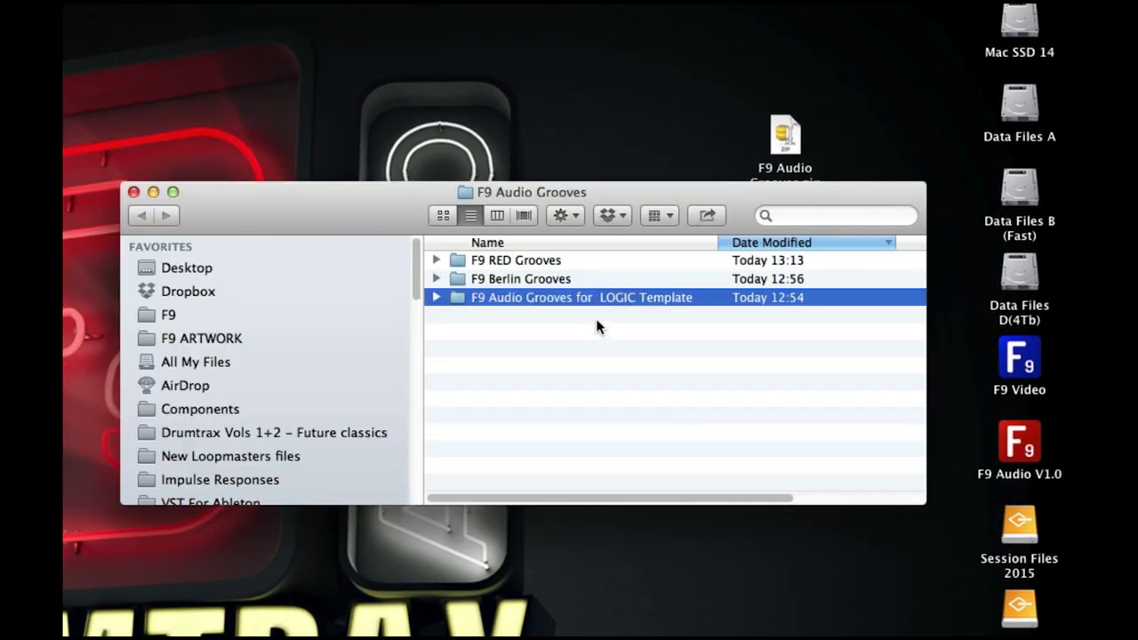
{"action": "left_click", "coordinate": [435, 297]}
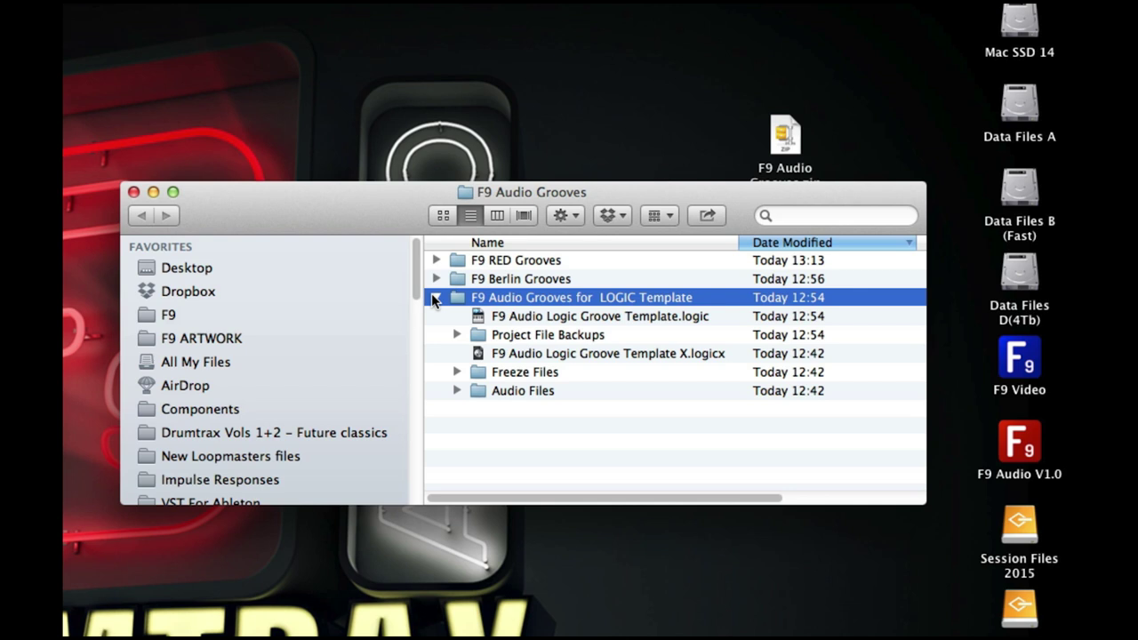
{"action": "left_click", "coordinate": [435, 298]}
Select the F9 Berlin Grooves and F9 RED Grooves folders, then deselect them
{"action": "left_click", "coordinate": [505, 278]}
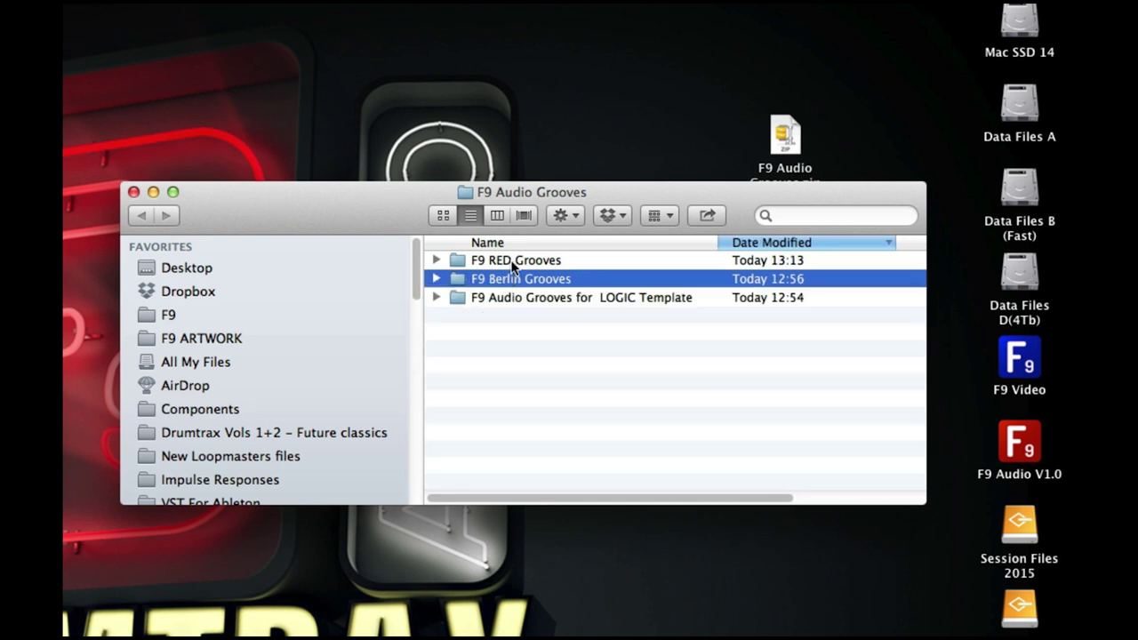
{"action": "left_click", "coordinate": [516, 260], "text": "super"}
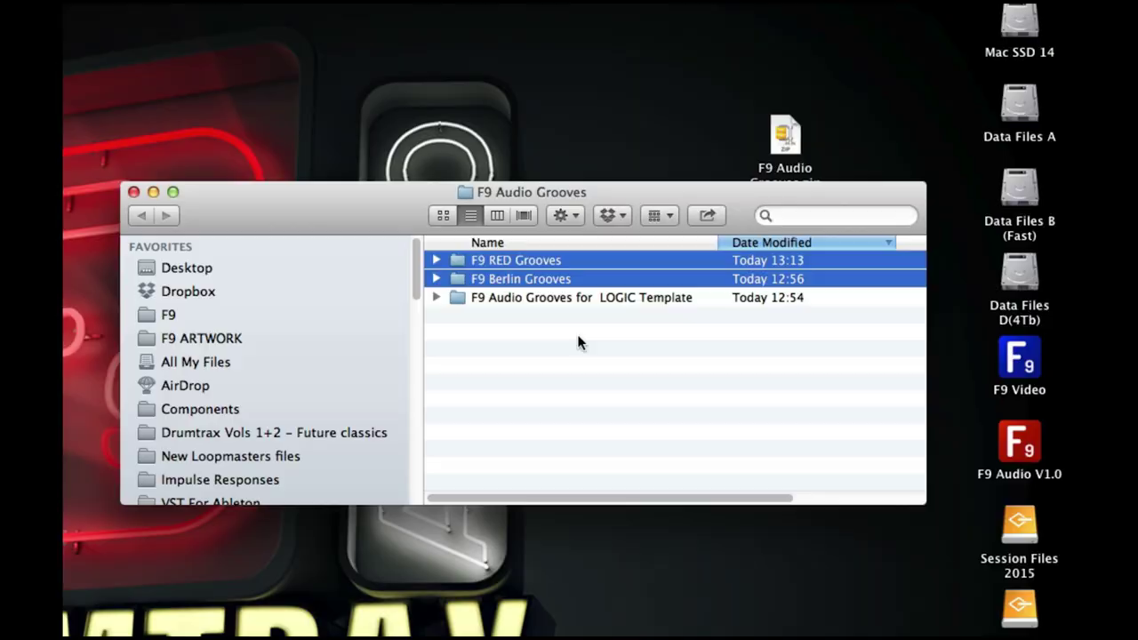
{"action": "left_click", "coordinate": [578, 338]}
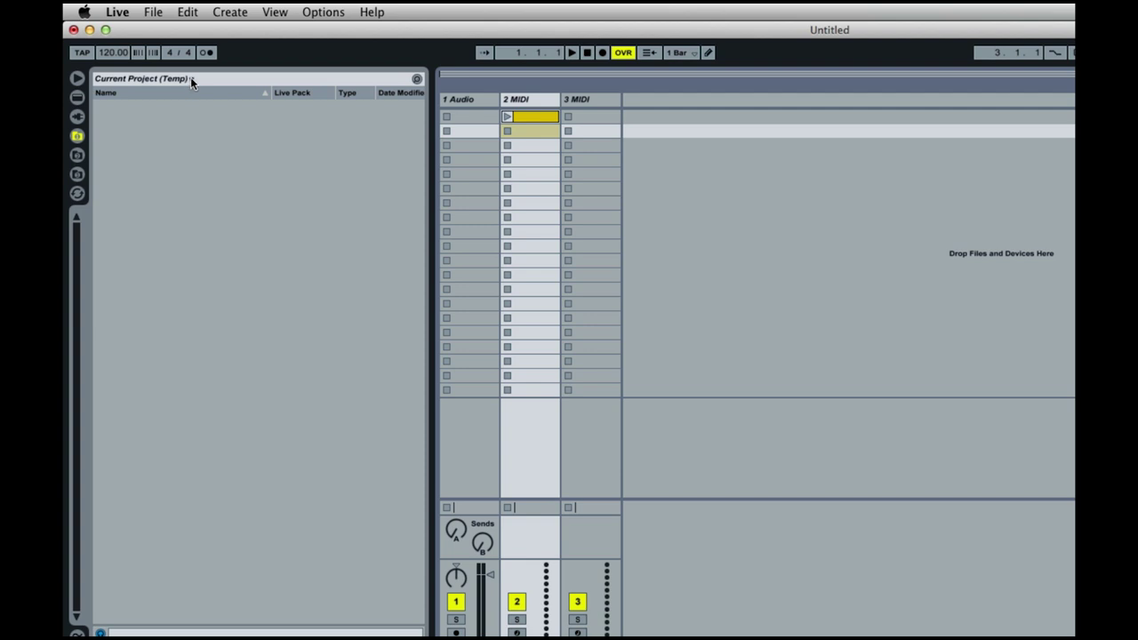
Switch the browser to Library and expand Grooves to list Hip Hop, Logic, MPC, Swing and more
{"action": "left_click", "coordinate": [190, 79]}
{"action": "left_click", "coordinate": [120, 106]}
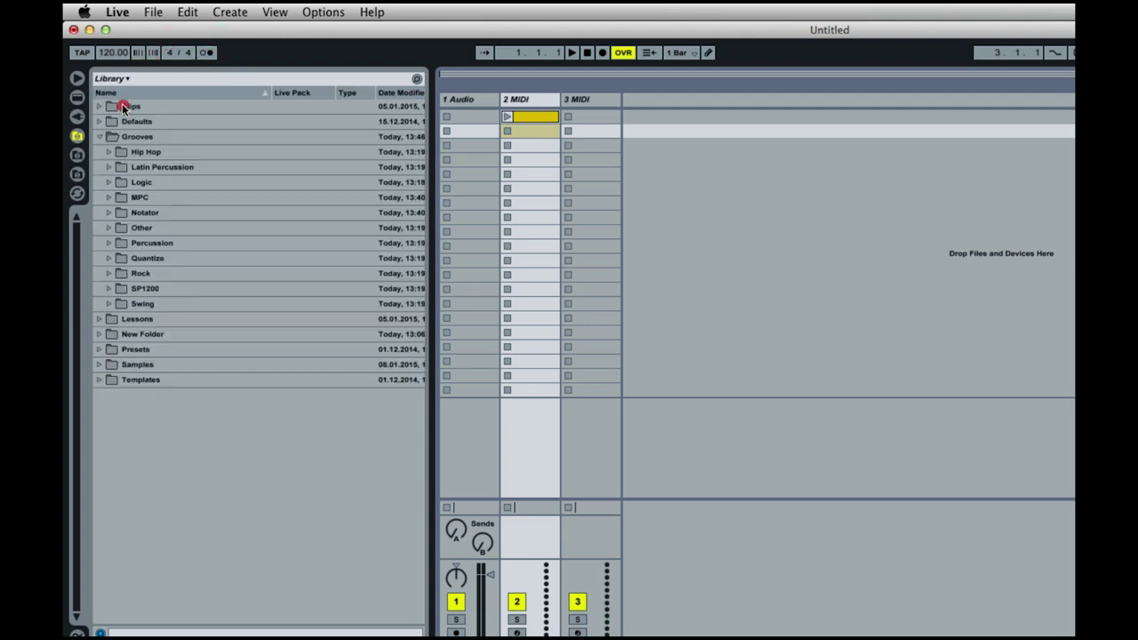
{"action": "left_click", "coordinate": [113, 137]}
{"action": "left_click", "coordinate": [102, 138]}
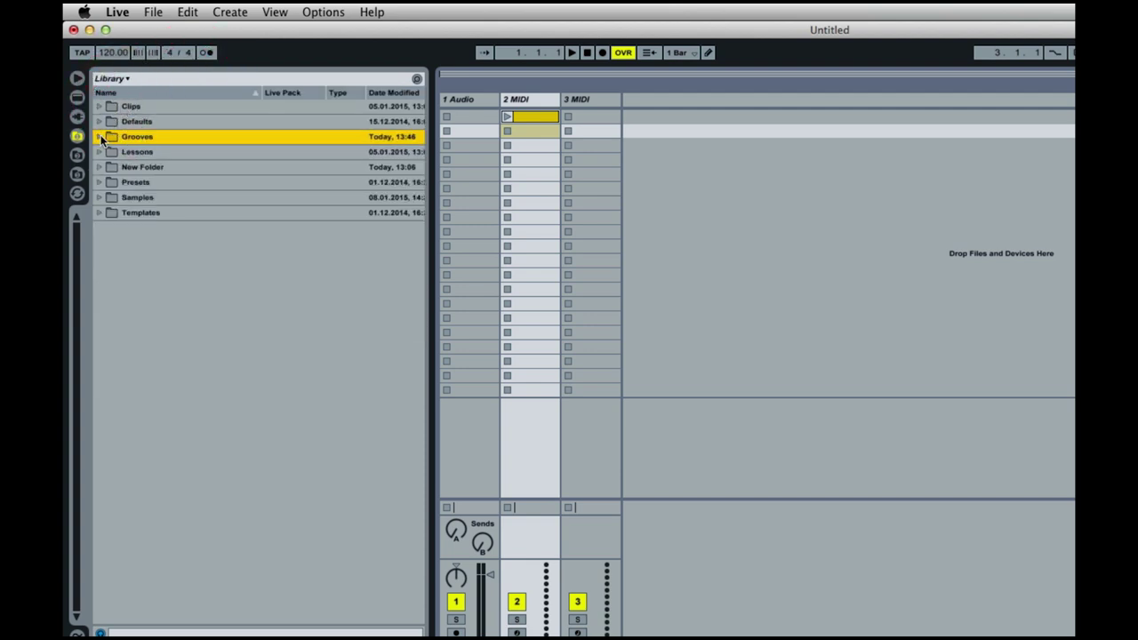
{"action": "left_click", "coordinate": [101, 137]}
{"action": "left_click", "coordinate": [101, 138]}
{"action": "left_click", "coordinate": [101, 138]}
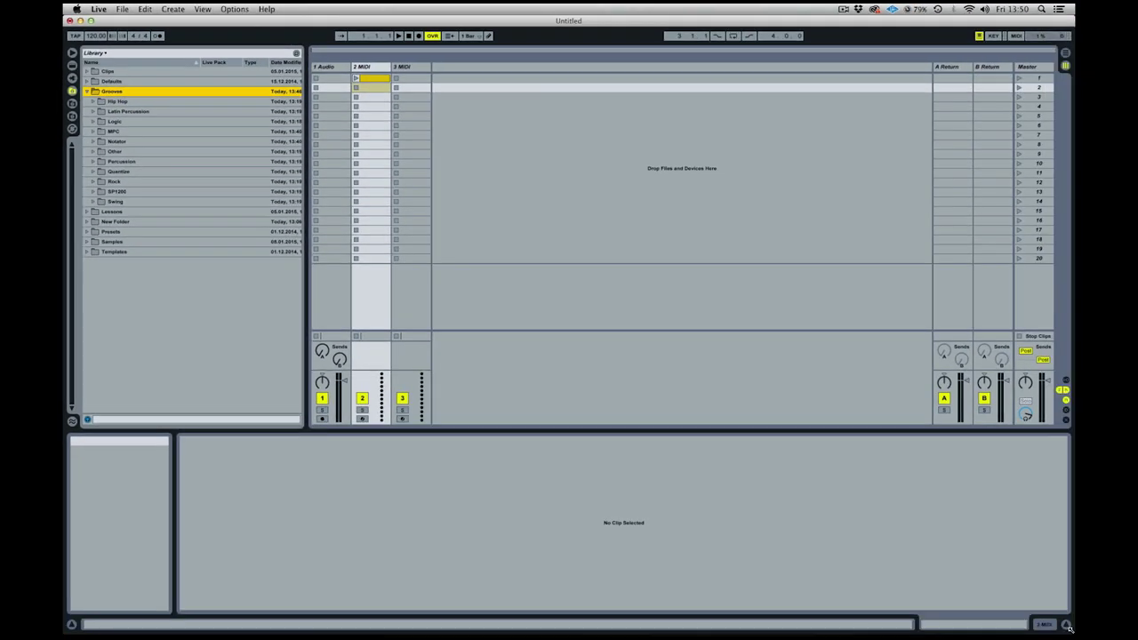
Bring the Finder window beside Live and select the F9 RED Grooves and F9 Berlin Grooves folders
{"action": "left_click_drag", "start_coordinate": [1069, 627], "coordinate": [791, 546]}
{"action": "left_click", "coordinate": [848, 179]}
{"action": "left_click_drag", "start_coordinate": [836, 182], "coordinate": [843, 152]}
{"action": "left_click", "coordinate": [775, 185]}
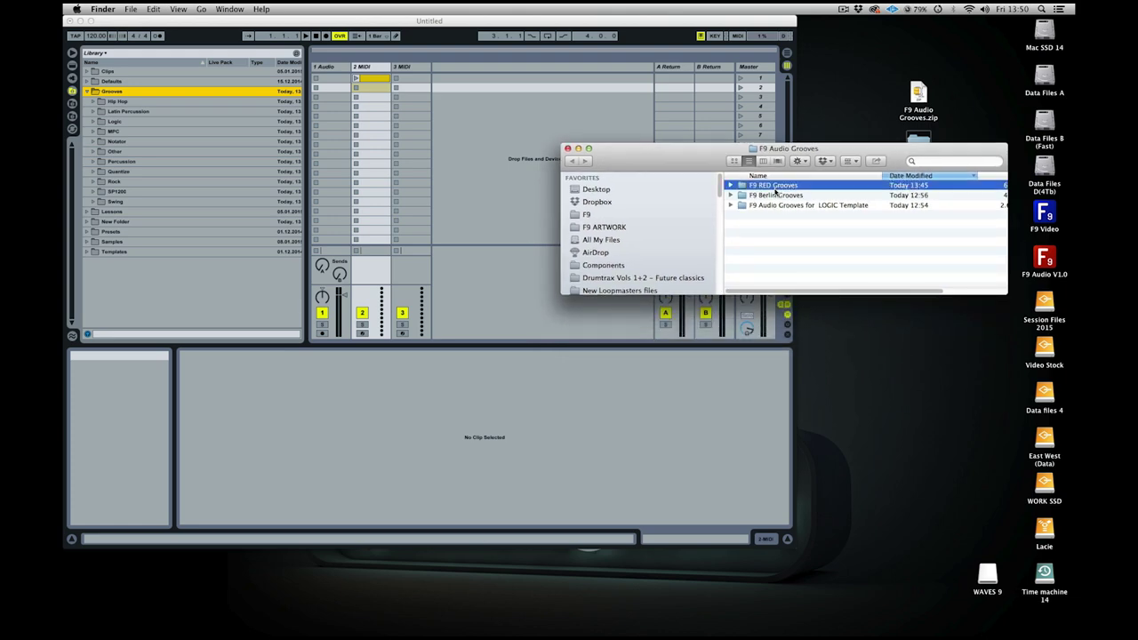
{"action": "left_click", "coordinate": [772, 195], "text": "shift"}
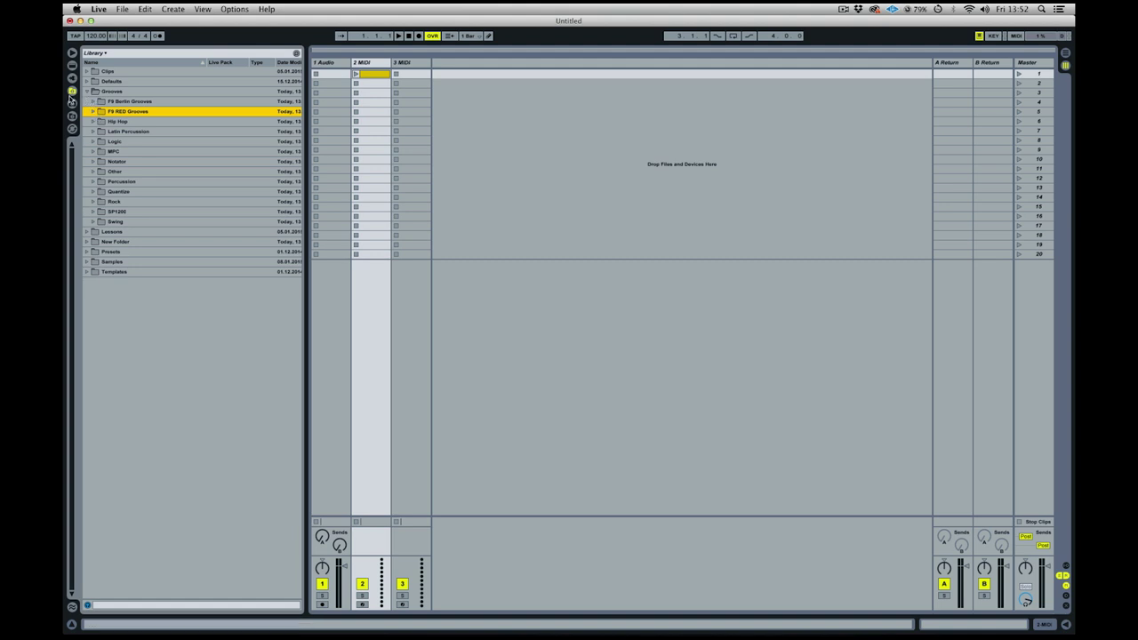
Apply the Berlin 9% groove from F9 Berlin Grooves to the MIDI clip
{"action": "left_click", "coordinate": [92, 101]}
{"action": "left_click", "coordinate": [117, 111]}
{"action": "left_click_drag", "start_coordinate": [126, 191], "coordinate": [366, 78]}
{"action": "double_click", "coordinate": [371, 77]}
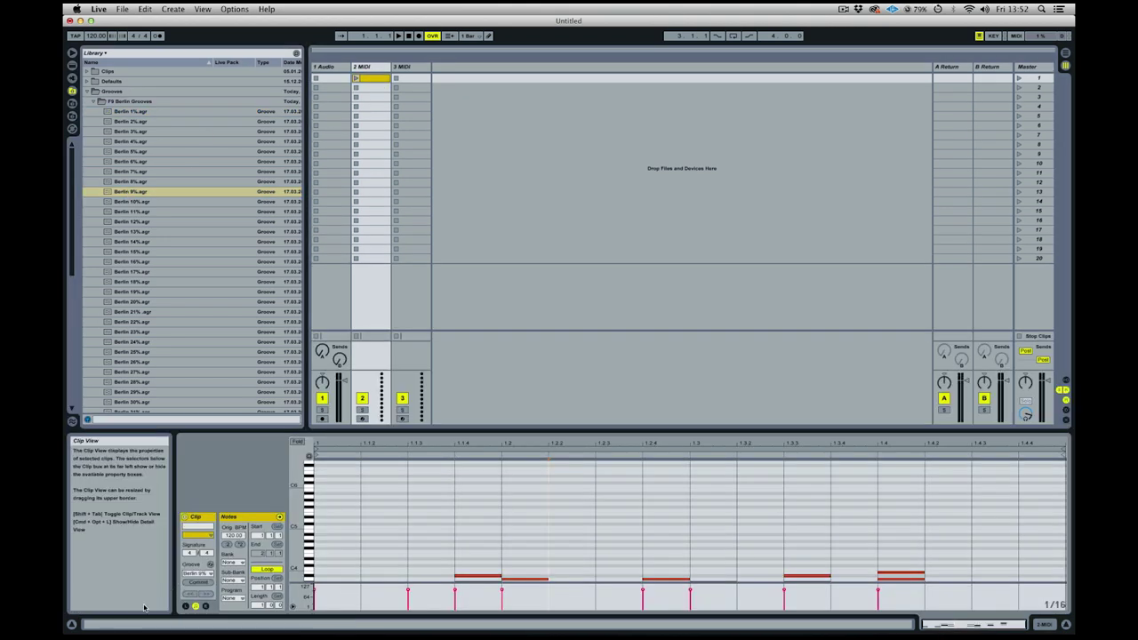
{"action": "left_click", "coordinate": [198, 573]}
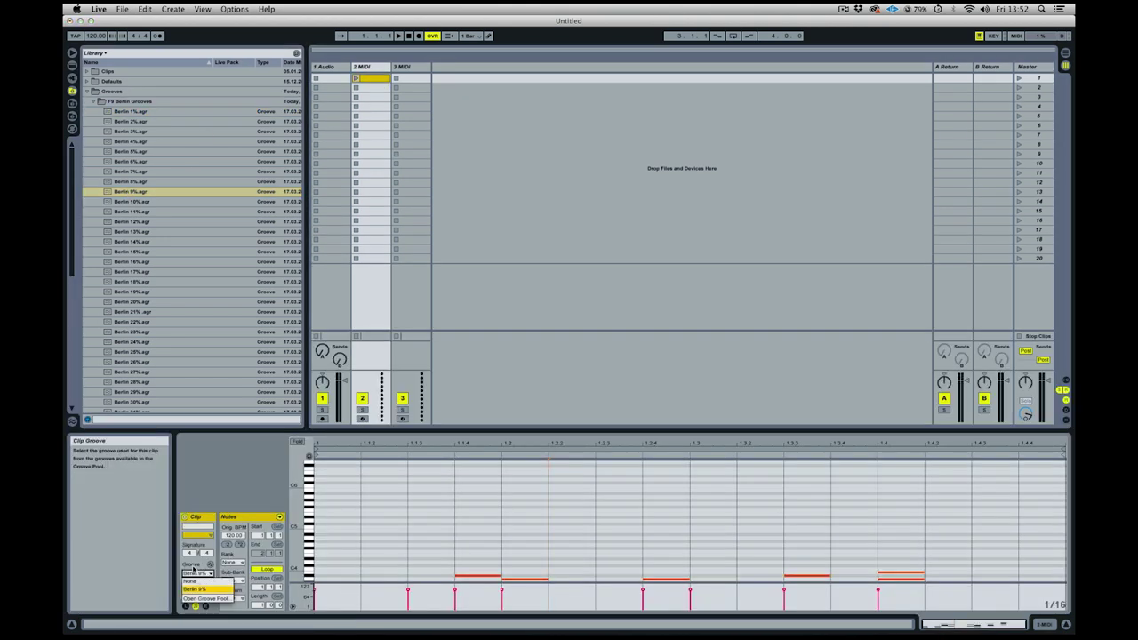
Load more Berlin grooves into the Groove Pool and assign Berlin 9% to the clip
{"action": "left_click", "coordinate": [204, 601]}
{"action": "left_click", "coordinate": [129, 193]}
{"action": "left_click_drag", "start_coordinate": [129, 193], "coordinate": [133, 293]}
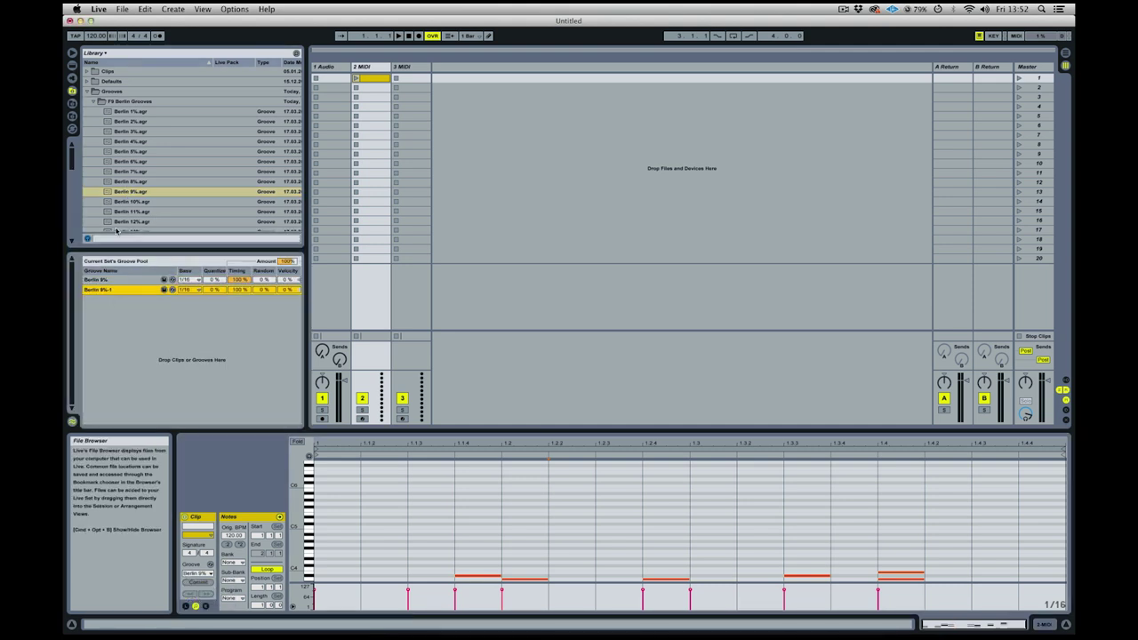
{"action": "scroll", "coordinate": [133, 161], "scroll_direction": "down", "scroll_amount": 4}
{"action": "left_click_drag", "start_coordinate": [129, 185], "coordinate": [135, 318]}
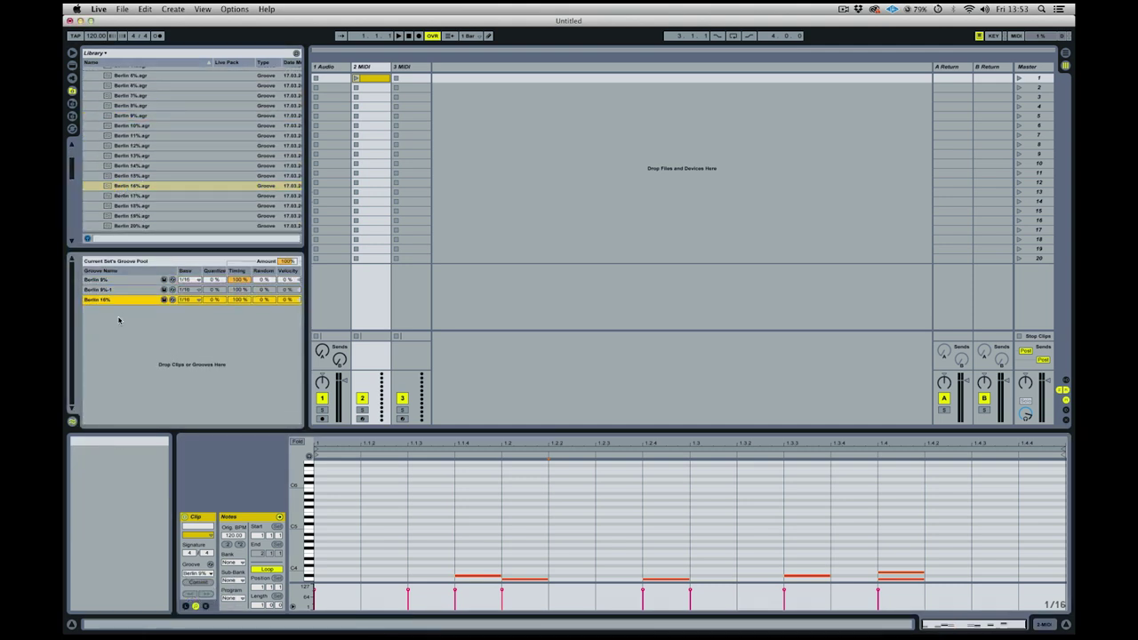
{"action": "left_click", "coordinate": [201, 574]}
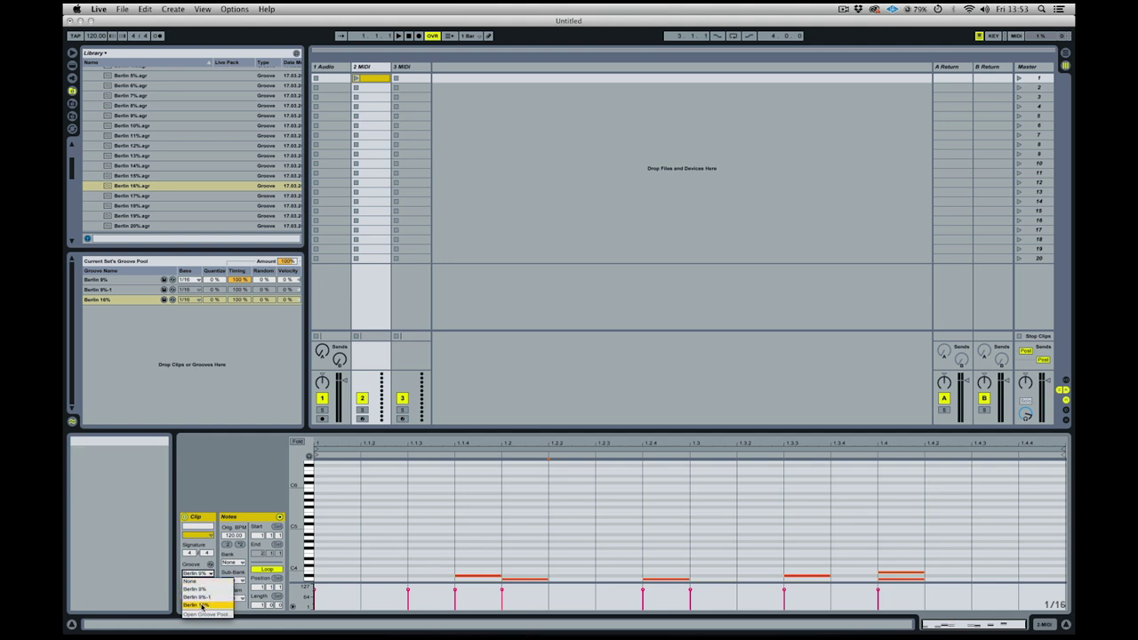
{"action": "left_click", "coordinate": [196, 596]}
Collapse the F9 Berlin Grooves folder in the browser
{"action": "left_click", "coordinate": [93, 102]}
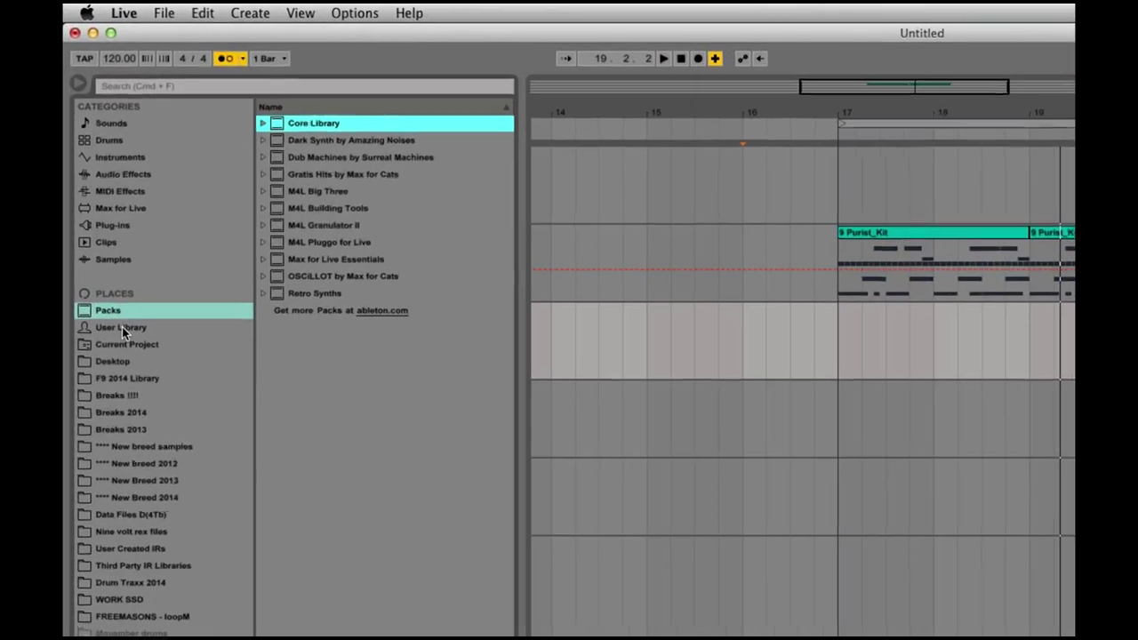
Drag both F9 groove folders from Finder onto the User Library's Grooves folder, then maximize Live
{"action": "left_click", "coordinate": [120, 336]}
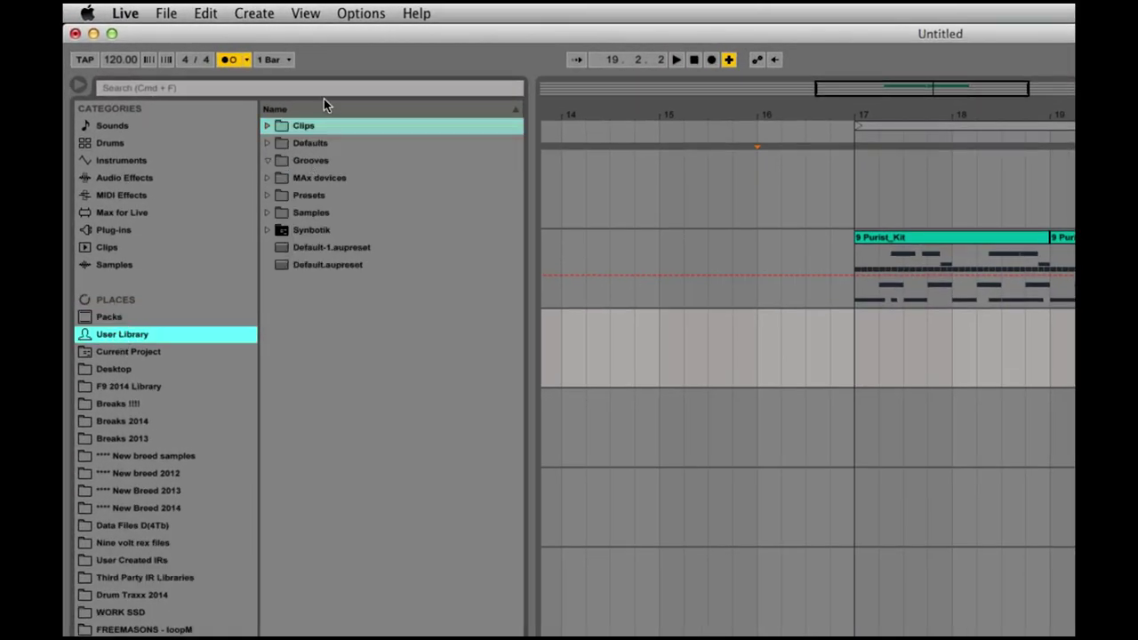
{"action": "left_click", "coordinate": [302, 161]}
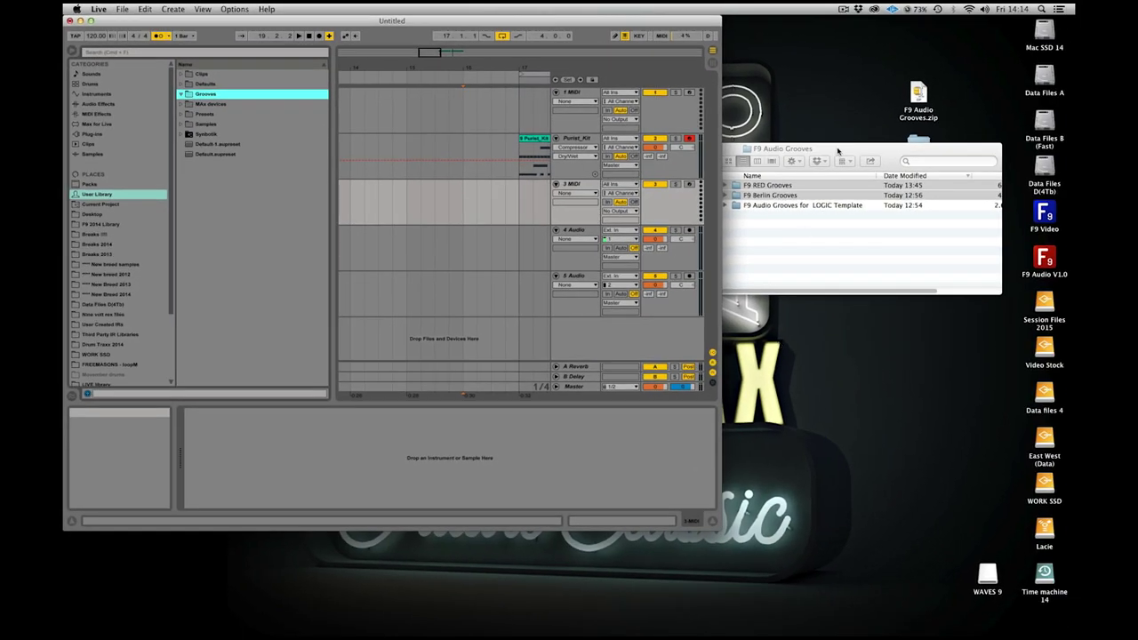
{"action": "left_click", "coordinate": [757, 194]}
{"action": "left_click_drag", "start_coordinate": [761, 189], "coordinate": [198, 98]}
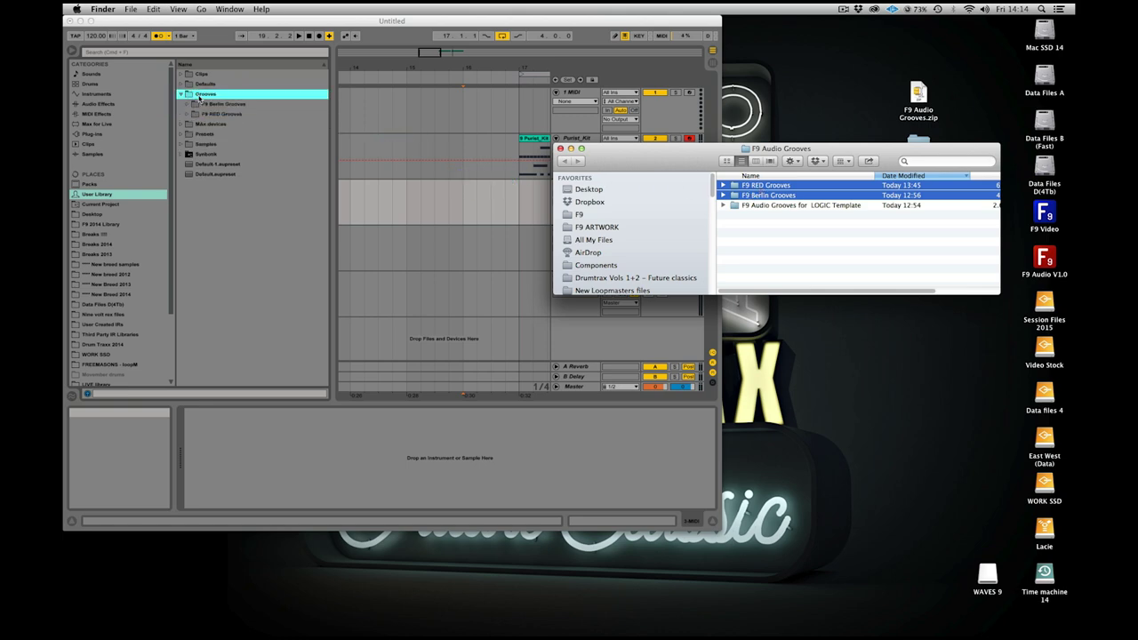
{"action": "left_click", "coordinate": [254, 218]}
{"action": "left_click", "coordinate": [90, 19]}
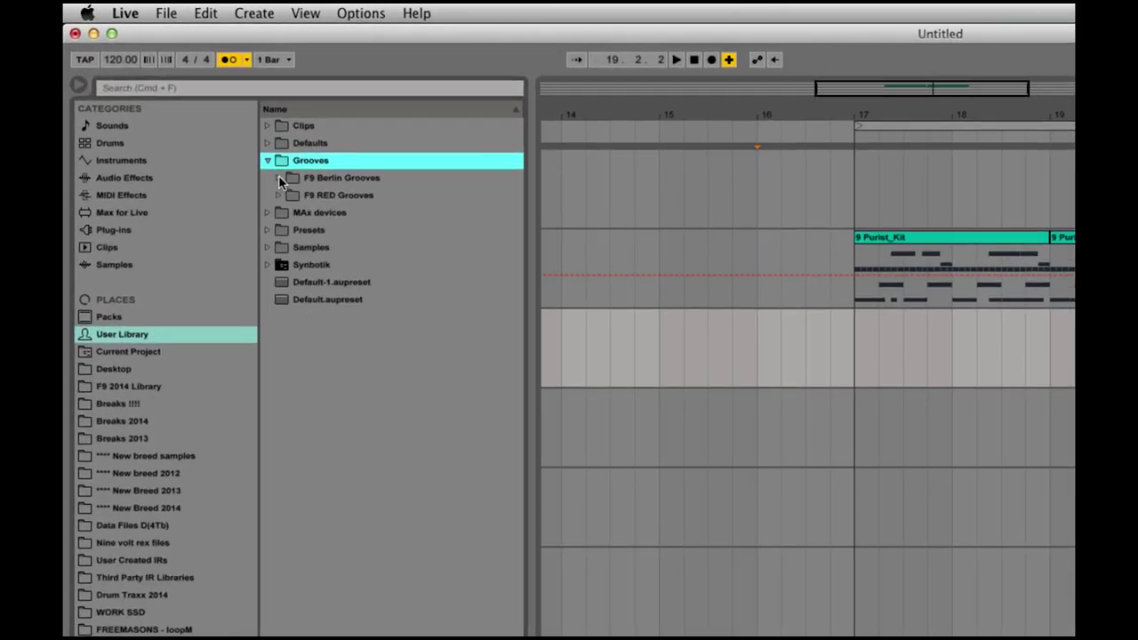
Expand F9 Berlin Grooves, select both Purist_Kit clips and play them
{"action": "left_click", "coordinate": [279, 178]}
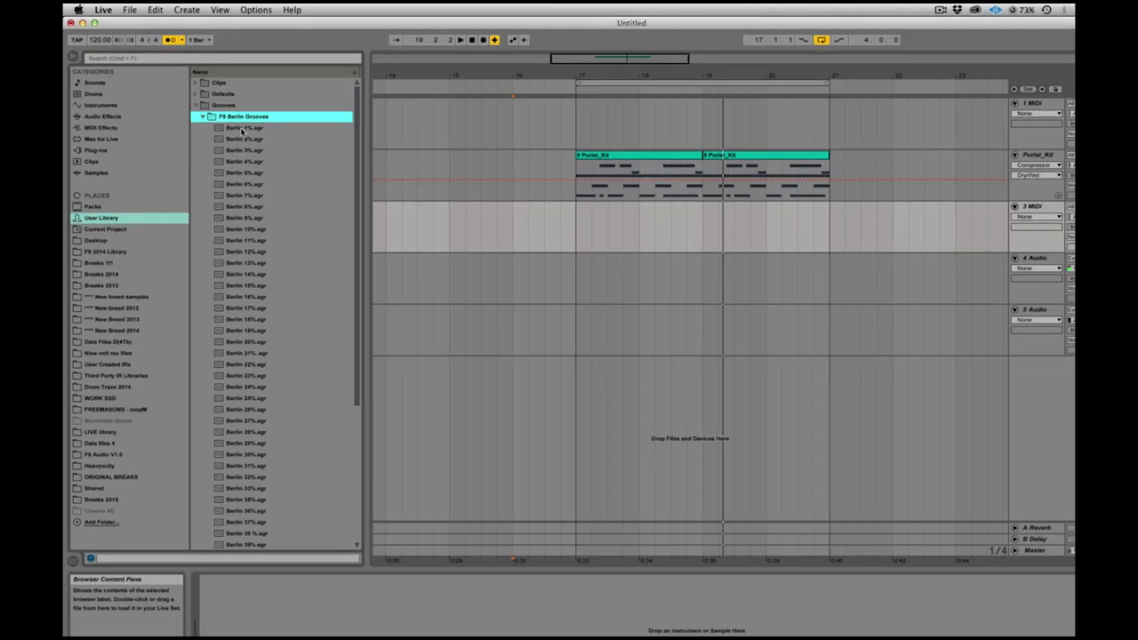
{"action": "left_click", "coordinate": [285, 157]}
{"action": "left_click", "coordinate": [743, 193]}
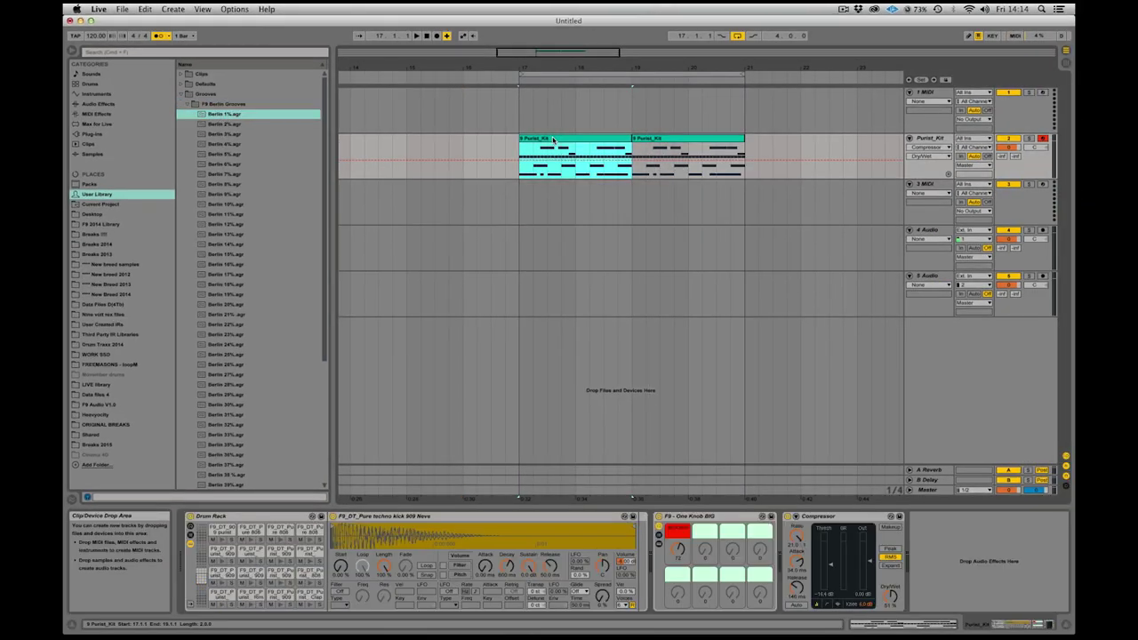
{"action": "left_click", "coordinate": [676, 143], "text": "shift"}
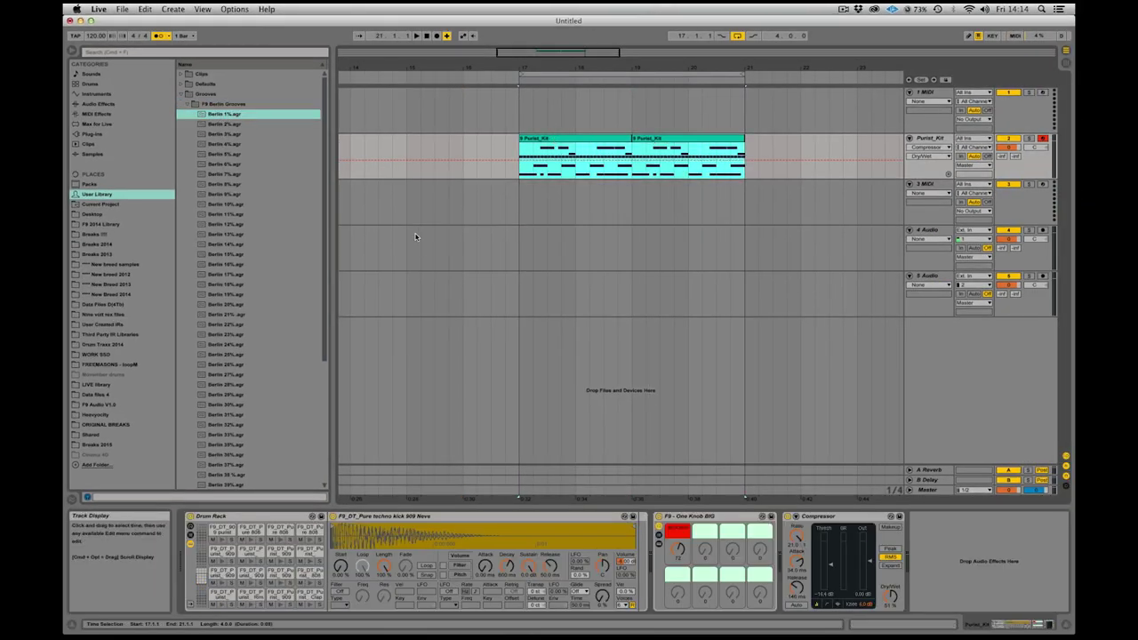
{"action": "key", "text": "space"}
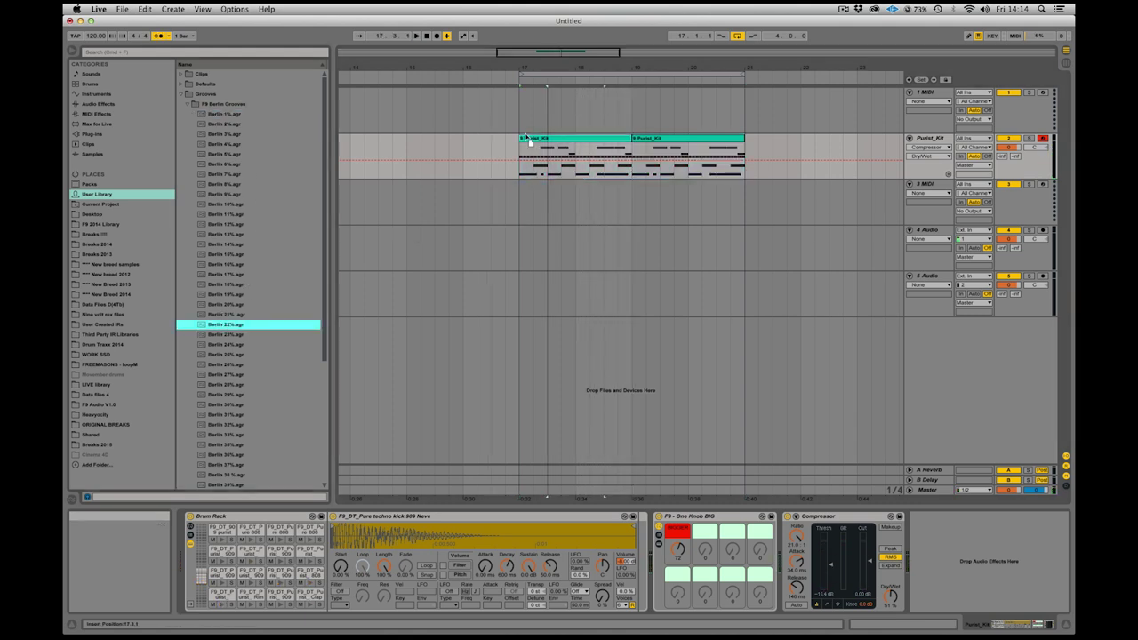
Assign a Berlin groove to both Purist_Kit clips and play them from bar 17
{"action": "left_click", "coordinate": [567, 142]}
{"action": "left_click", "coordinate": [623, 173]}
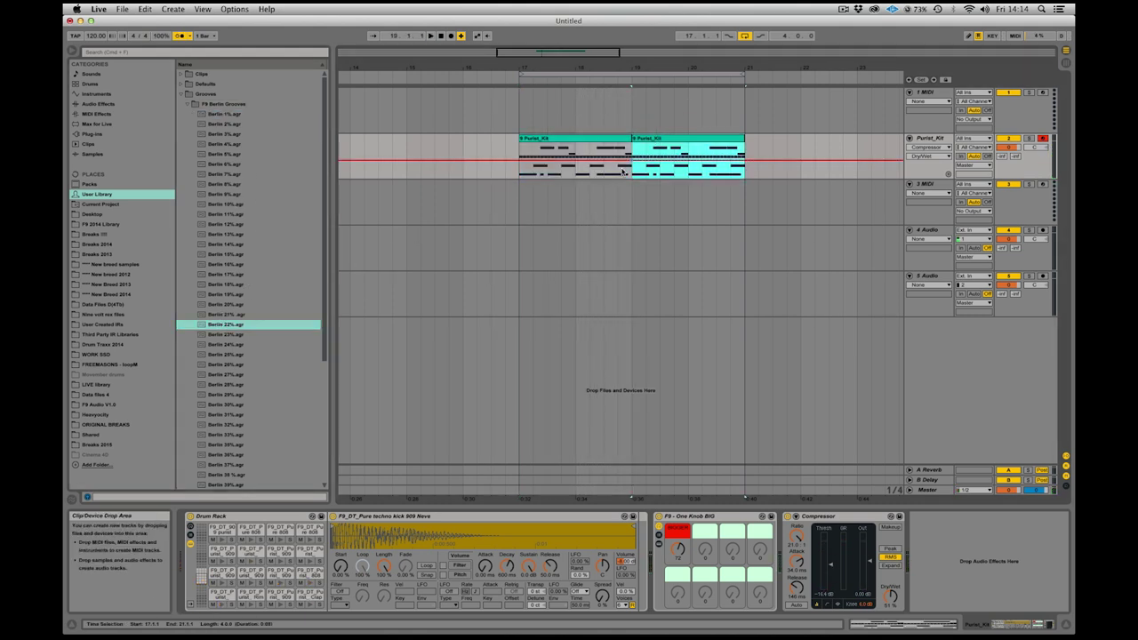
{"action": "key", "text": "shift+Tab"}
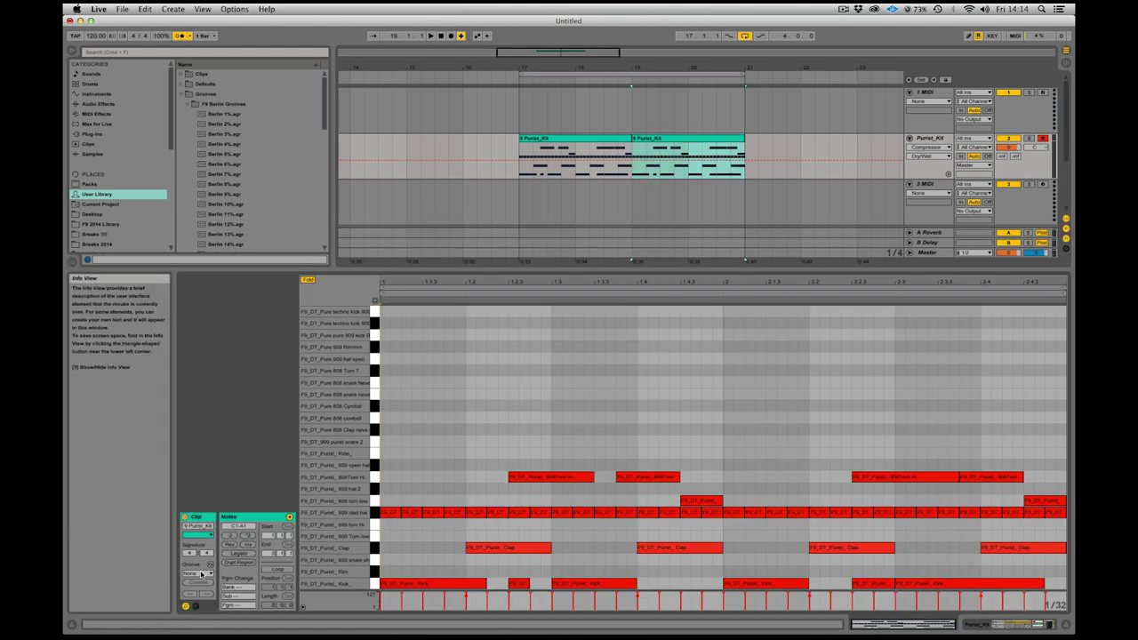
{"action": "left_click", "coordinate": [202, 574]}
{"action": "left_click", "coordinate": [195, 587]}
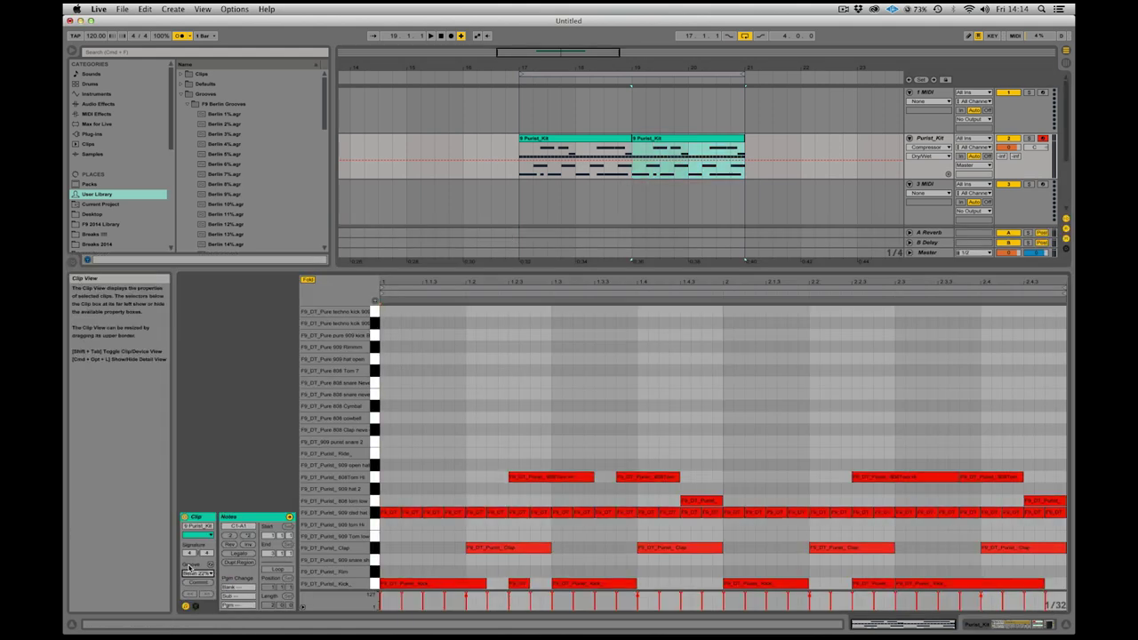
{"action": "left_click", "coordinate": [558, 142]}
{"action": "key", "text": "space"}
Apply the Berlin 27% groove to both clips and play the first clip from bar 17
{"action": "scroll", "coordinate": [297, 169], "scroll_direction": "down", "scroll_amount": 3}
{"action": "left_click", "coordinate": [289, 184]}
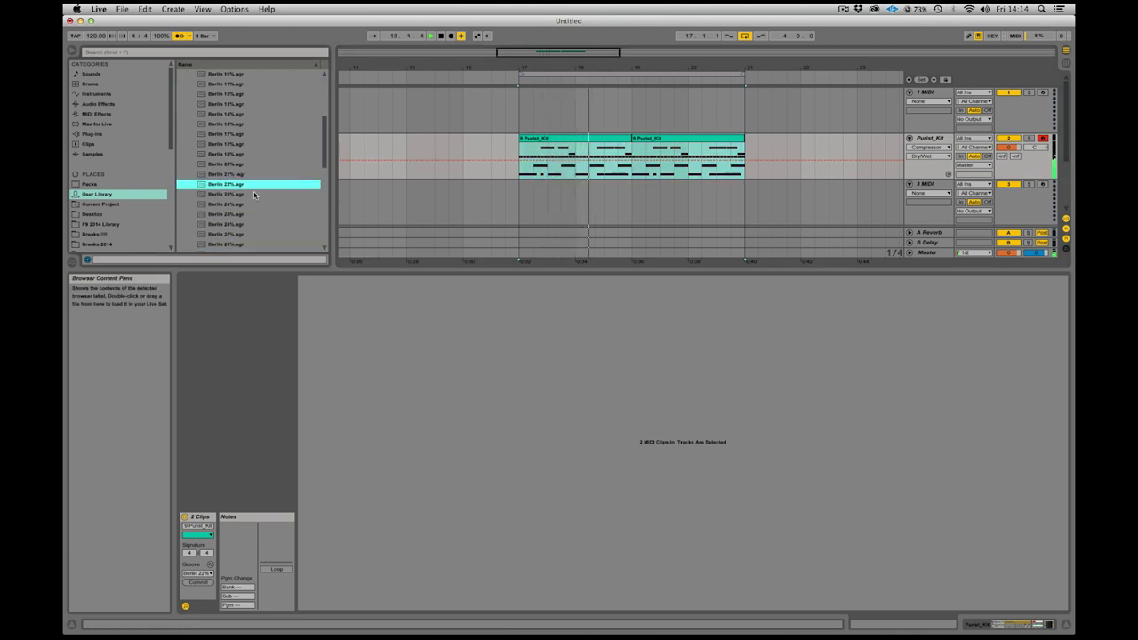
{"action": "scroll", "coordinate": [249, 195], "scroll_direction": "down", "scroll_amount": 1}
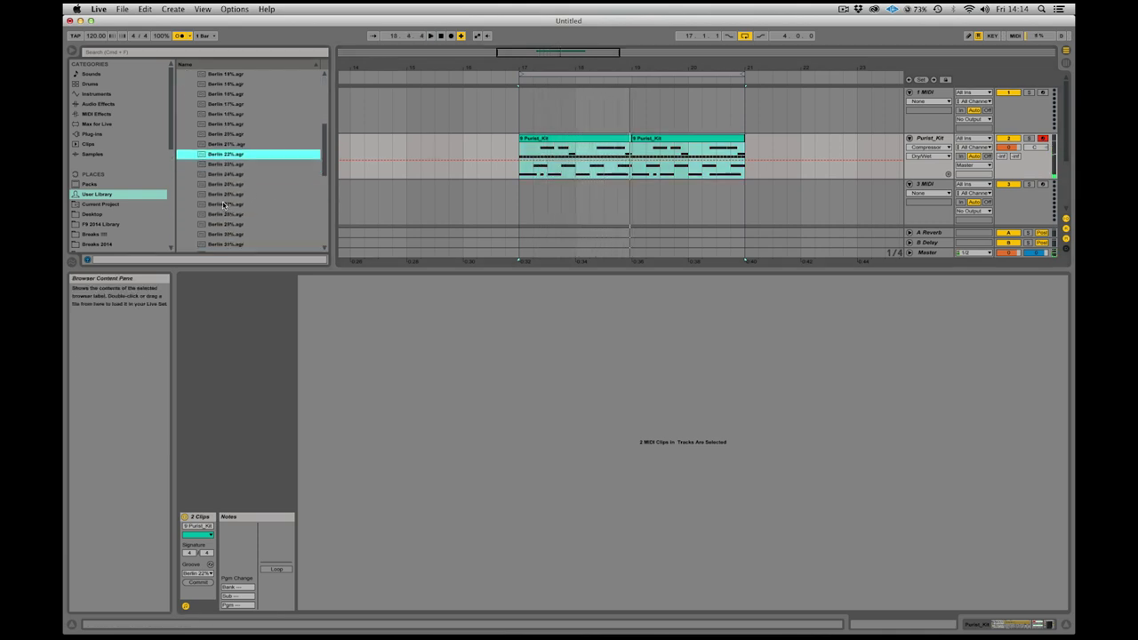
{"action": "left_click", "coordinate": [222, 204]}
{"action": "left_click", "coordinate": [539, 138]}
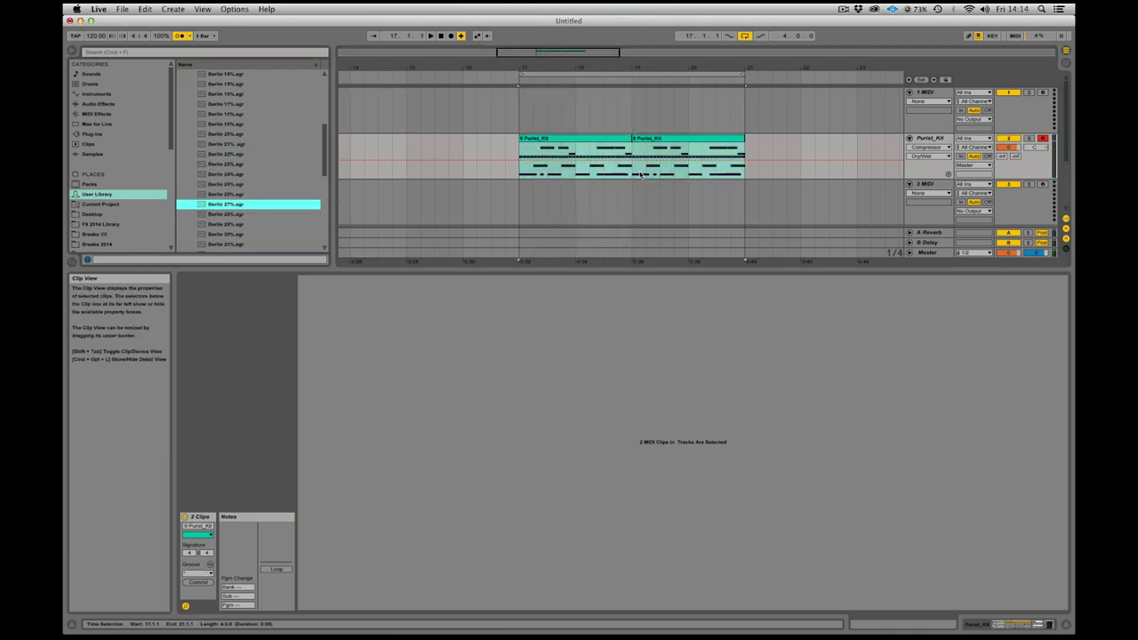
{"action": "left_click", "coordinate": [197, 574]}
{"action": "left_click", "coordinate": [216, 595]}
{"action": "left_click", "coordinate": [554, 140]}
{"action": "key", "text": "space"}
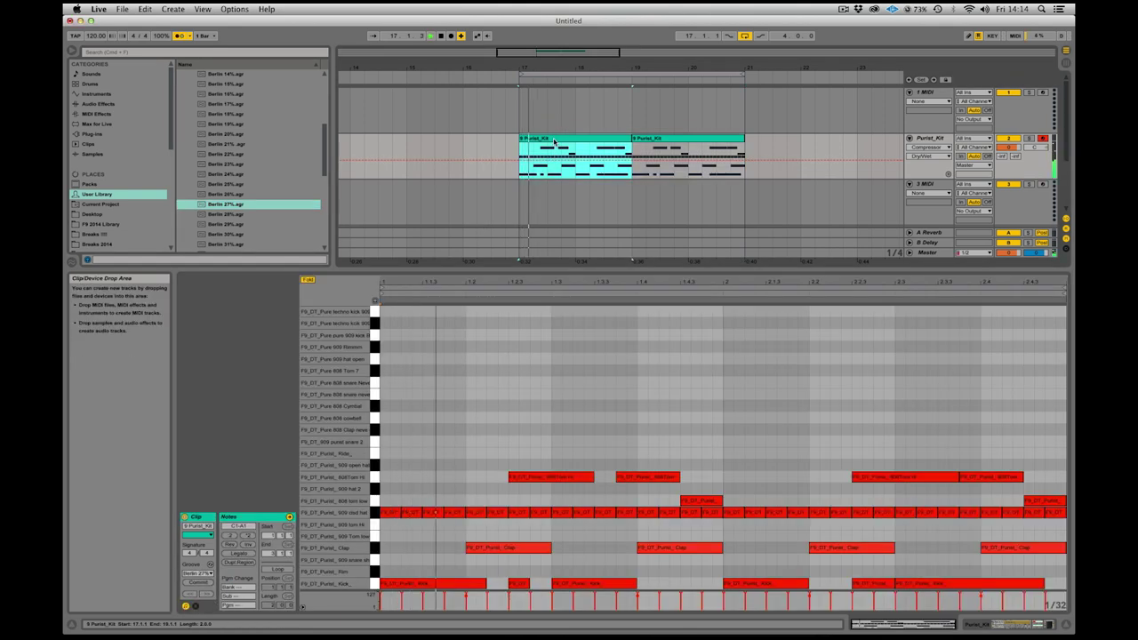
Pick the Berlin 38% groove file and select bars 17 to 19 of the clip
{"action": "scroll", "coordinate": [249, 178], "scroll_direction": "down", "scroll_amount": 3}
{"action": "left_click", "coordinate": [249, 224]}
{"action": "left_click", "coordinate": [531, 146]}
{"action": "left_click_drag", "start_coordinate": [530, 146], "coordinate": [633, 151]}
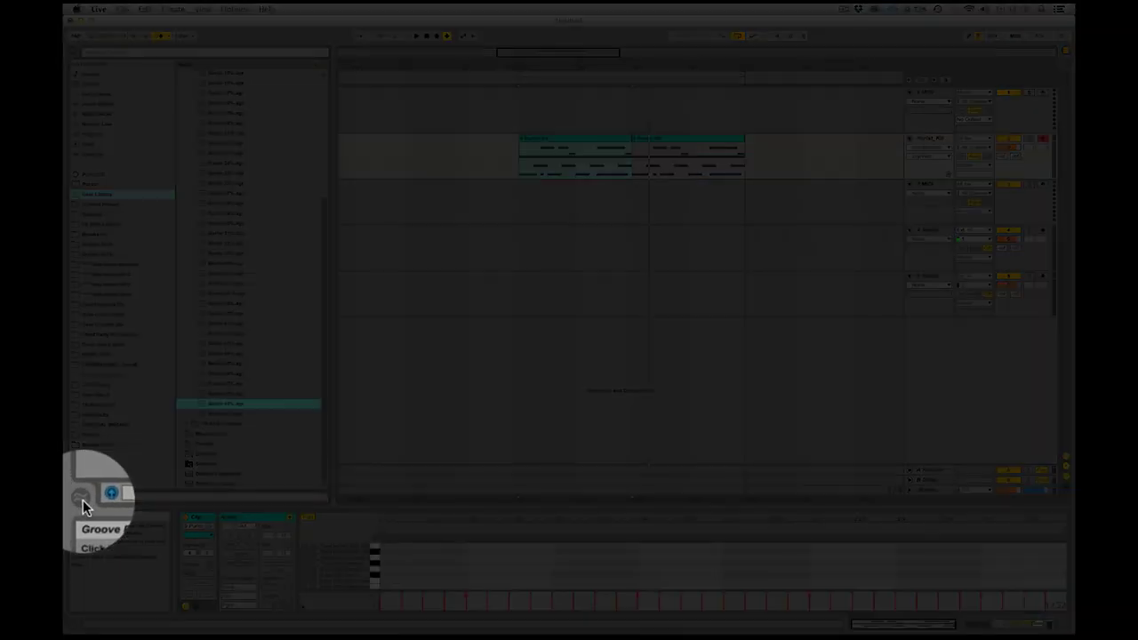
Add Berlin 36%, 40%, 43% and 45% to the Groove Pool, then reselect the first Purist_Kit clip
{"action": "left_click", "coordinate": [75, 500]}
{"action": "scroll", "coordinate": [204, 244], "scroll_direction": "down", "scroll_amount": 5}
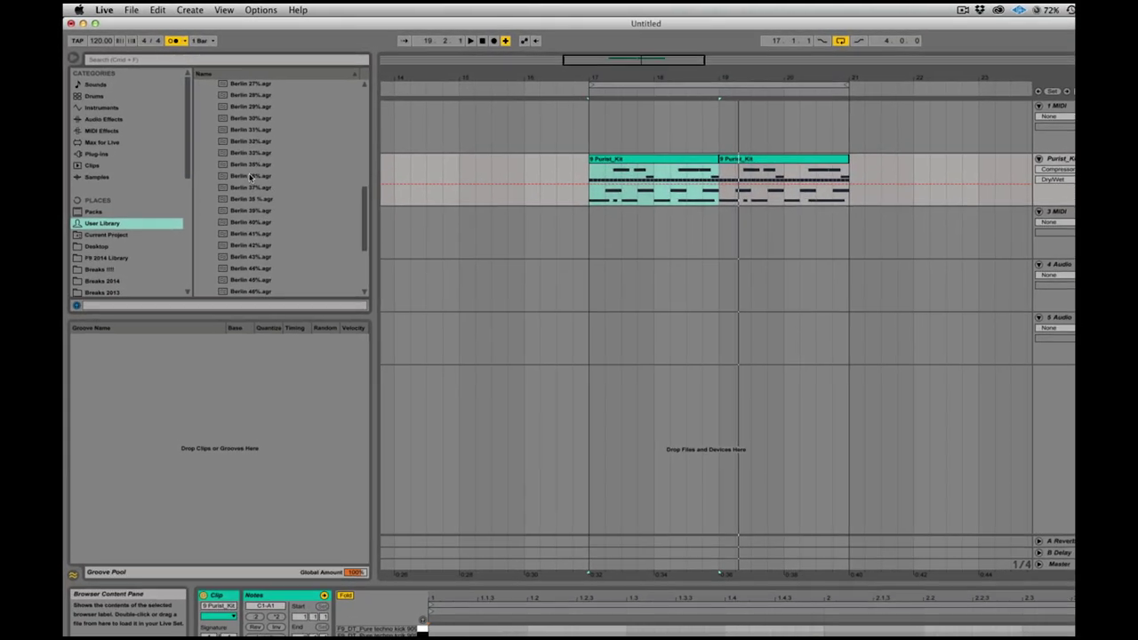
{"action": "left_click_drag", "start_coordinate": [226, 153], "coordinate": [192, 322]}
{"action": "left_click_drag", "start_coordinate": [223, 405], "coordinate": [223, 418]}
{"action": "left_click_drag", "start_coordinate": [265, 239], "coordinate": [147, 426]}
{"action": "left_click_drag", "start_coordinate": [327, 354], "coordinate": [220, 531]}
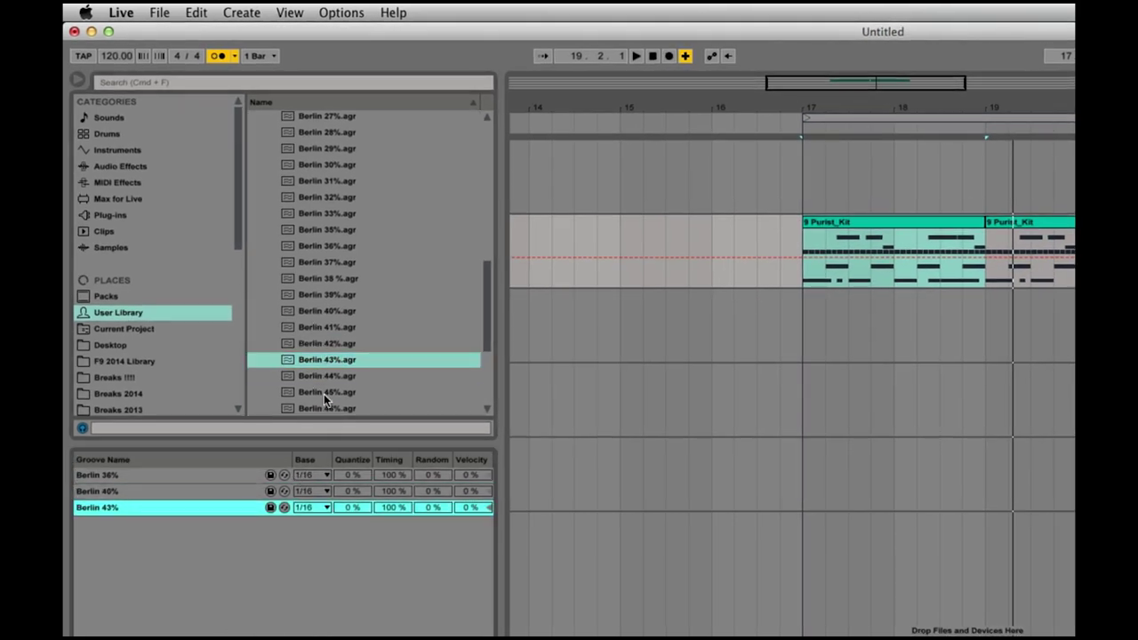
{"action": "left_click_drag", "start_coordinate": [350, 388], "coordinate": [230, 544]}
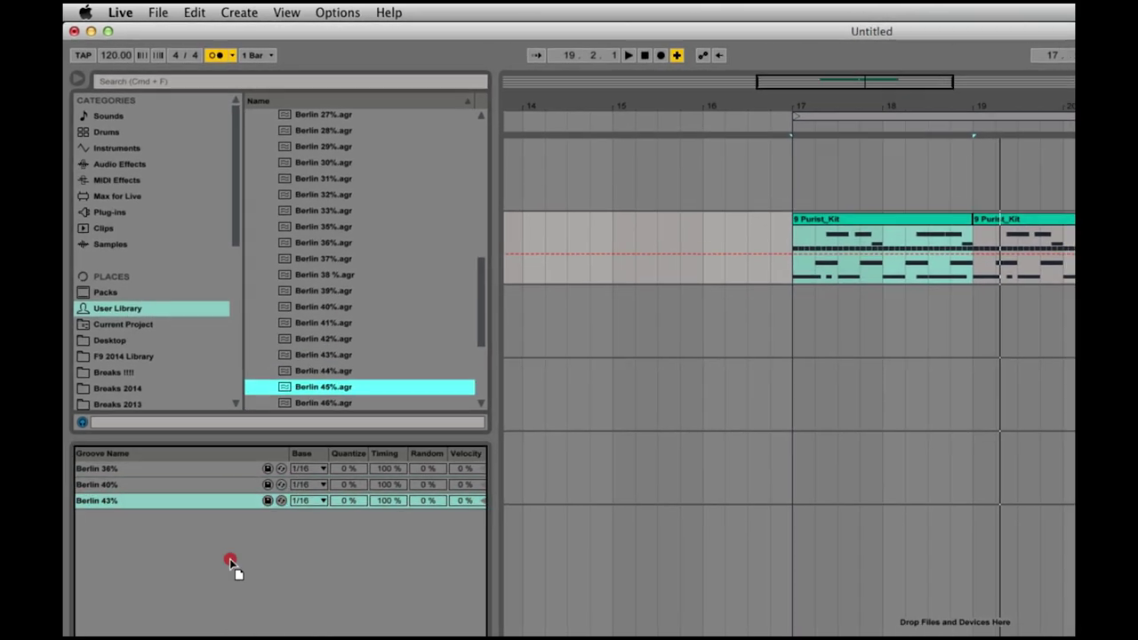
{"action": "left_click", "coordinate": [744, 220]}
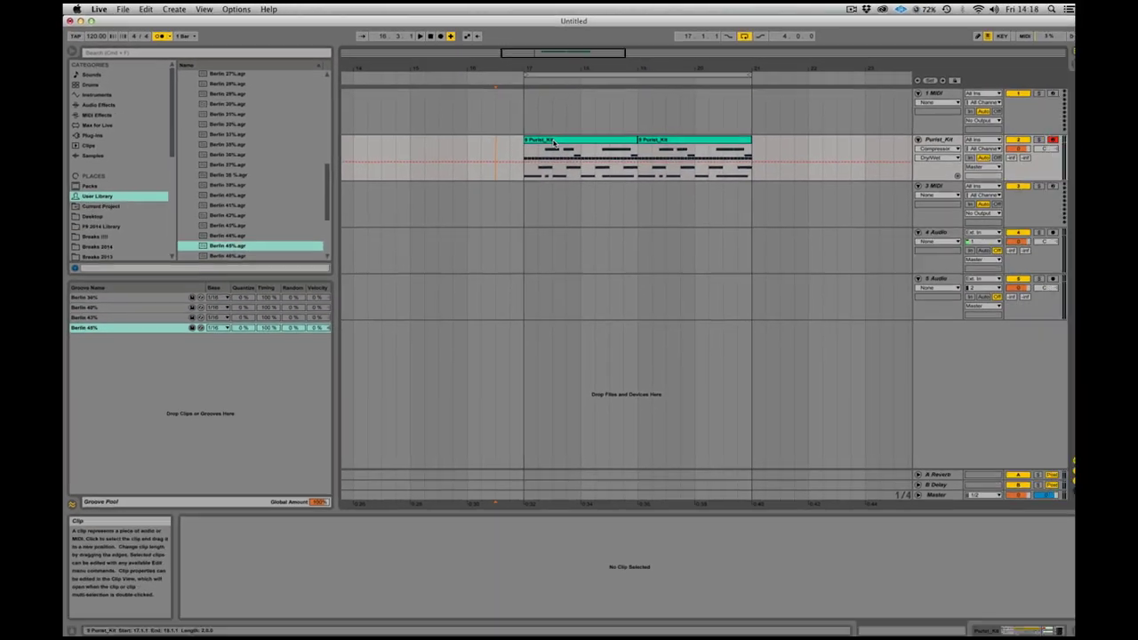
{"action": "left_click", "coordinate": [552, 141]}
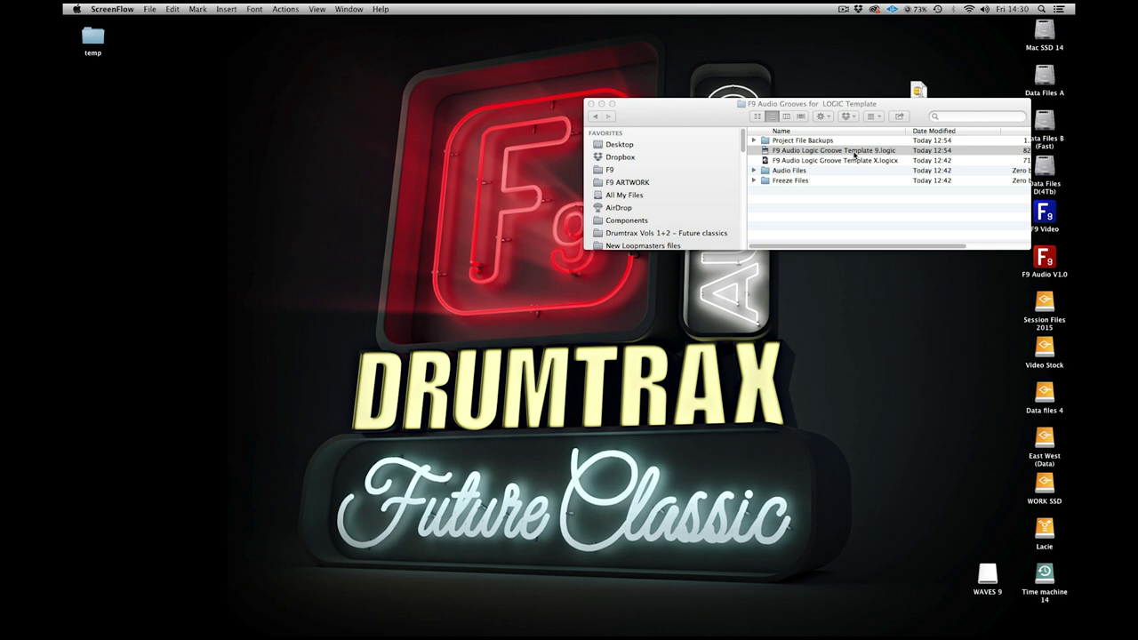
Open F9 Audio Logic Groove Template 9.logic and check the RED and Berlin grooves in the Quantize list
{"action": "double_click", "coordinate": [854, 155]}
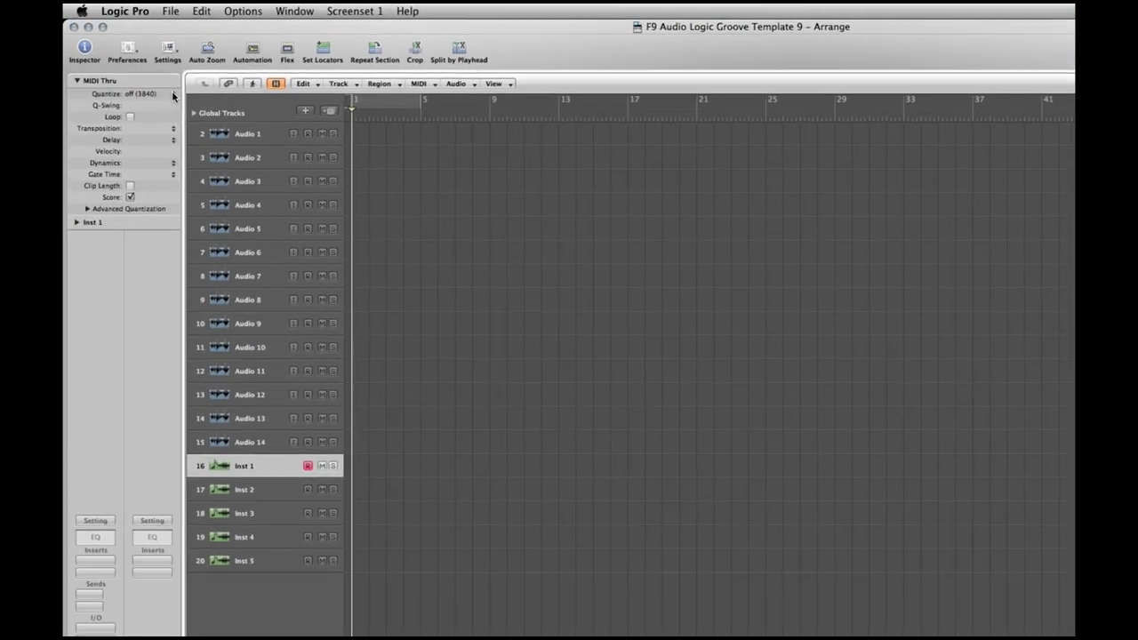
{"action": "left_click", "coordinate": [175, 96]}
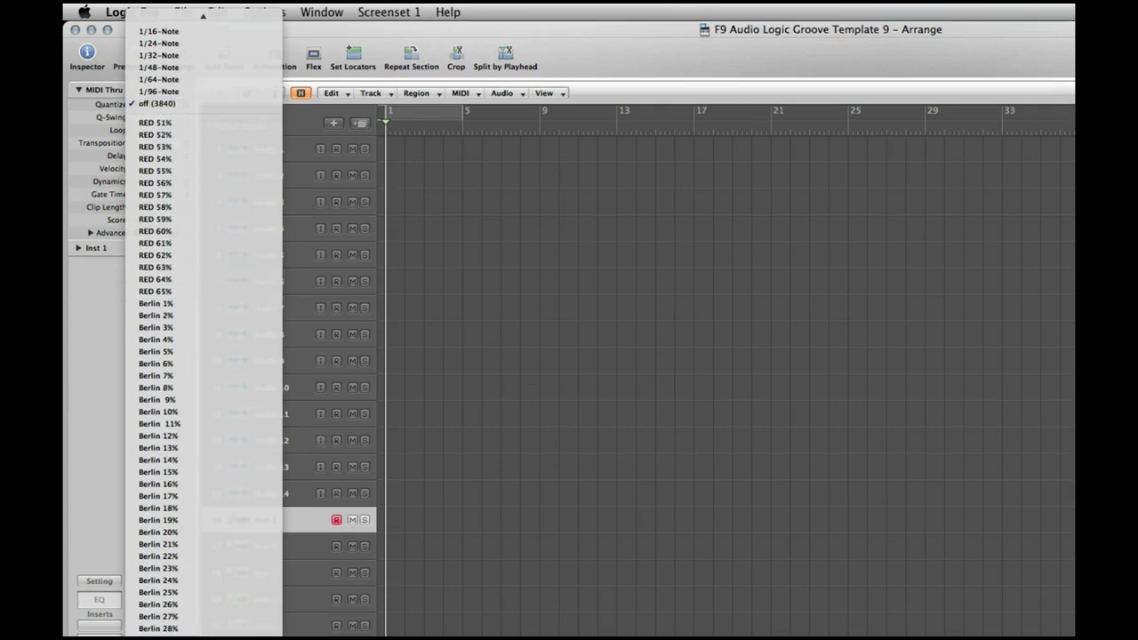
{"action": "key", "text": "Escape"}
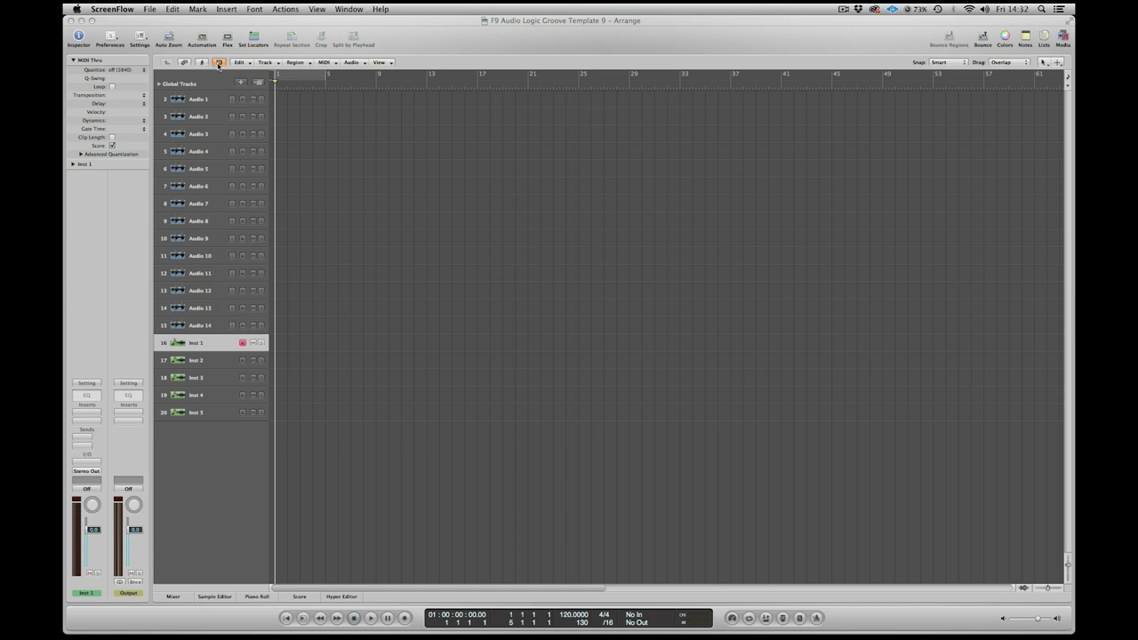
{"action": "left_click", "coordinate": [219, 64]}
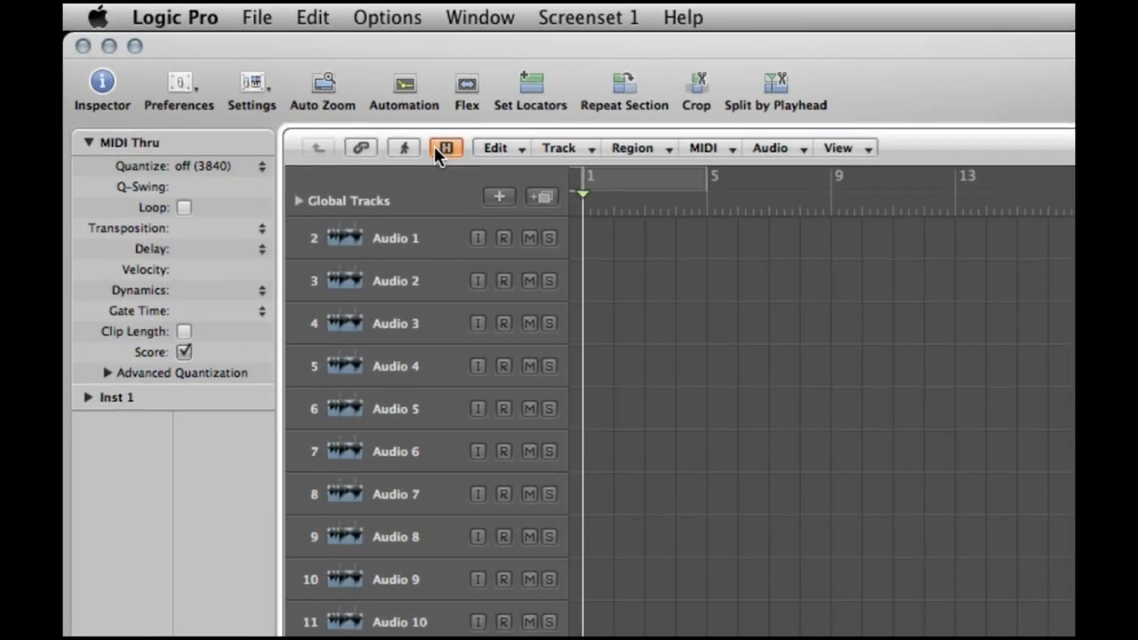
{"action": "left_click", "coordinate": [436, 150]}
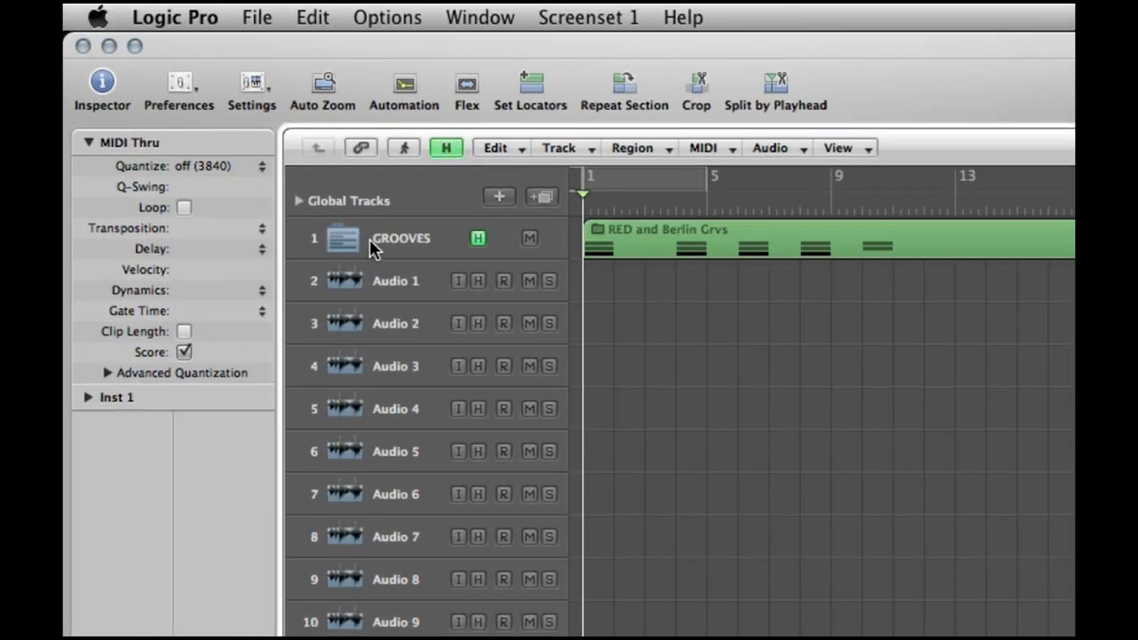
{"action": "left_click", "coordinate": [402, 245]}
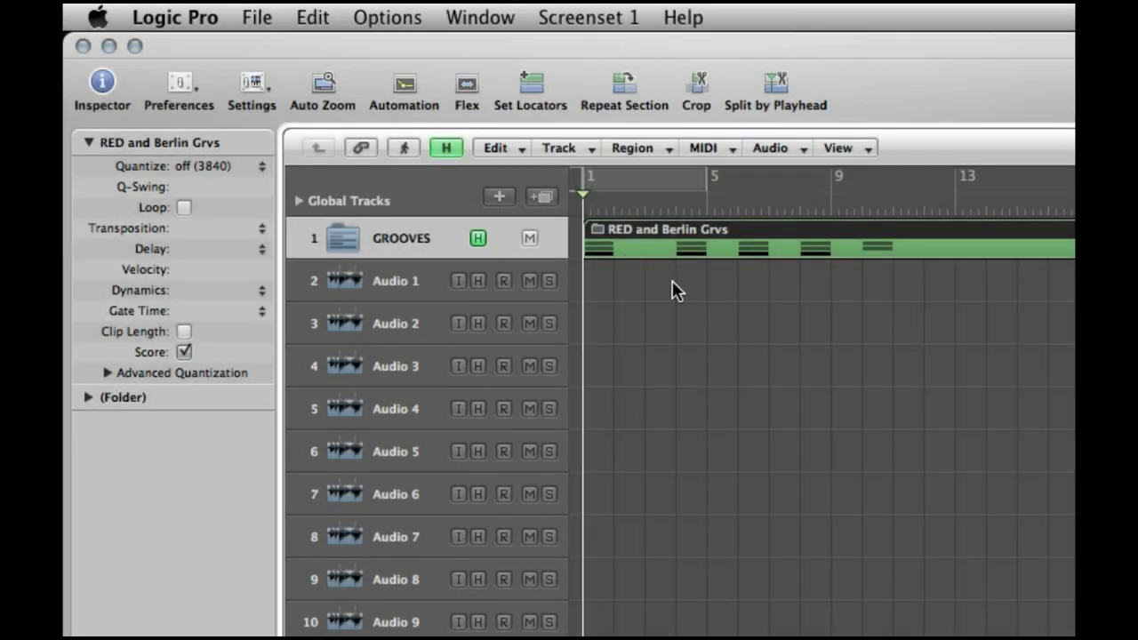
{"action": "left_click", "coordinate": [673, 288]}
{"action": "double_click", "coordinate": [673, 237]}
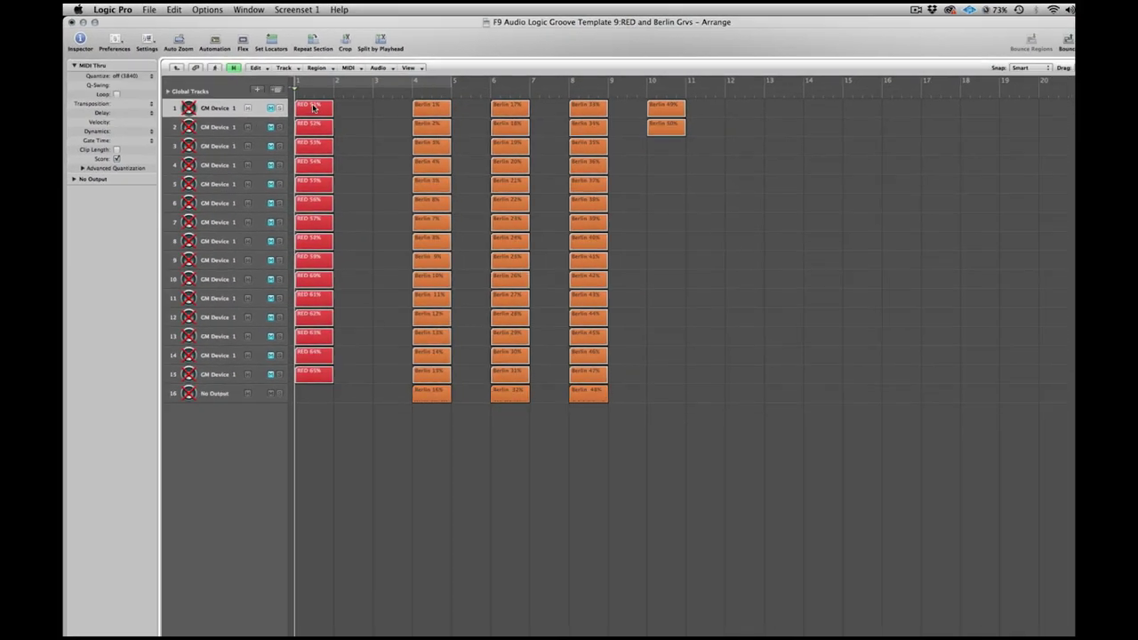
{"action": "left_click", "coordinate": [312, 127]}
{"action": "left_click", "coordinate": [313, 146]}
{"action": "left_click", "coordinate": [313, 184]}
{"action": "left_click", "coordinate": [315, 203]}
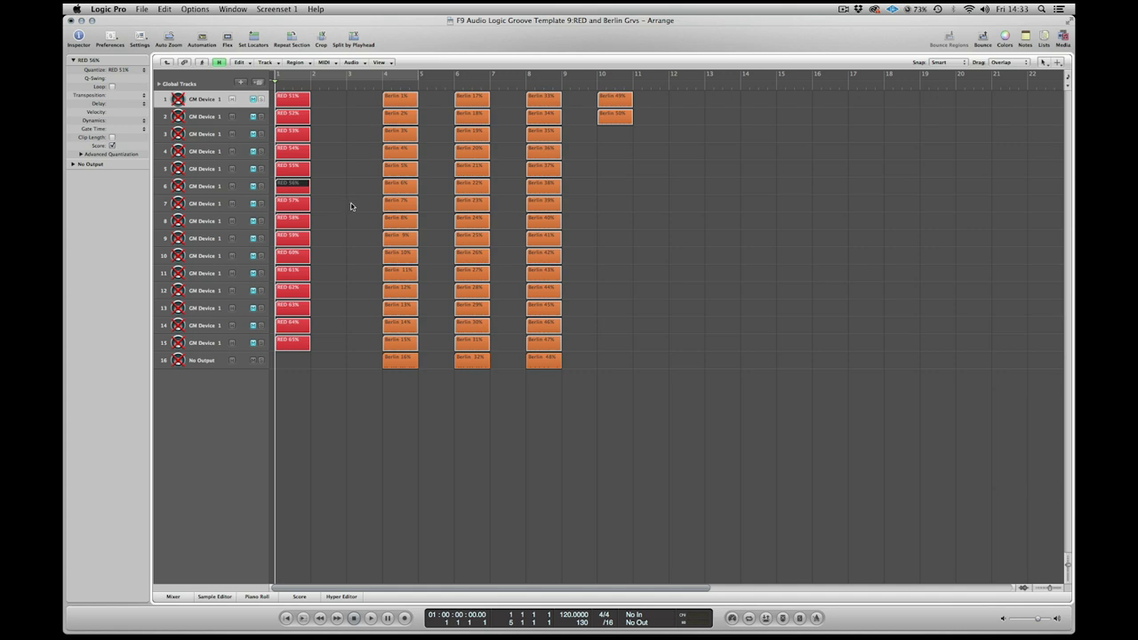
{"action": "left_click", "coordinate": [298, 341]}
{"action": "left_click", "coordinate": [142, 71]}
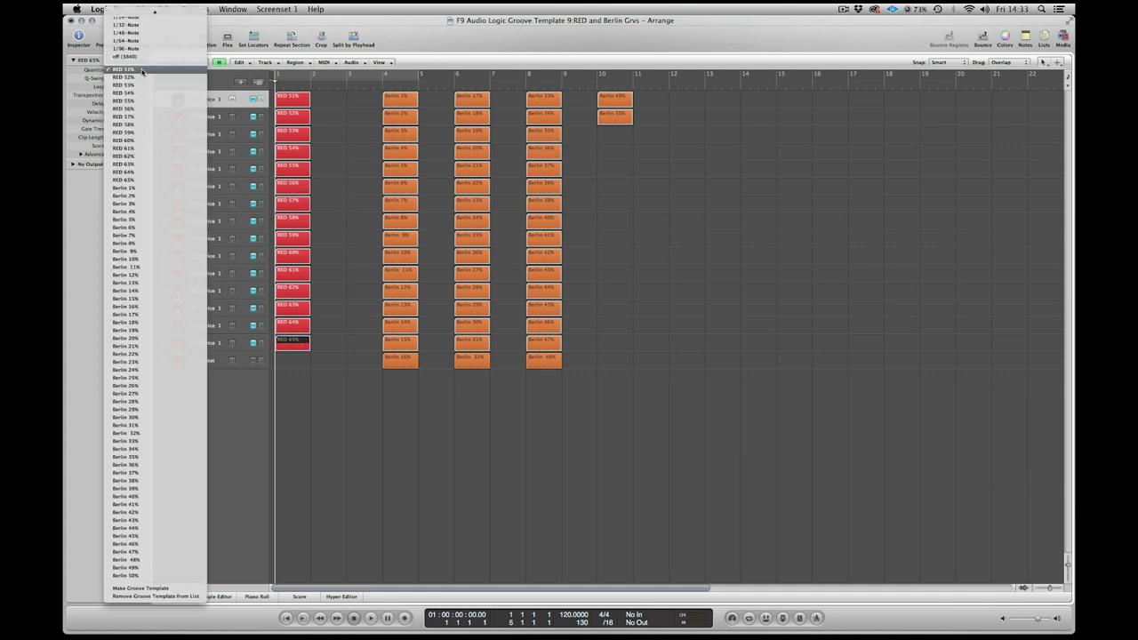
{"action": "left_click", "coordinate": [142, 589]}
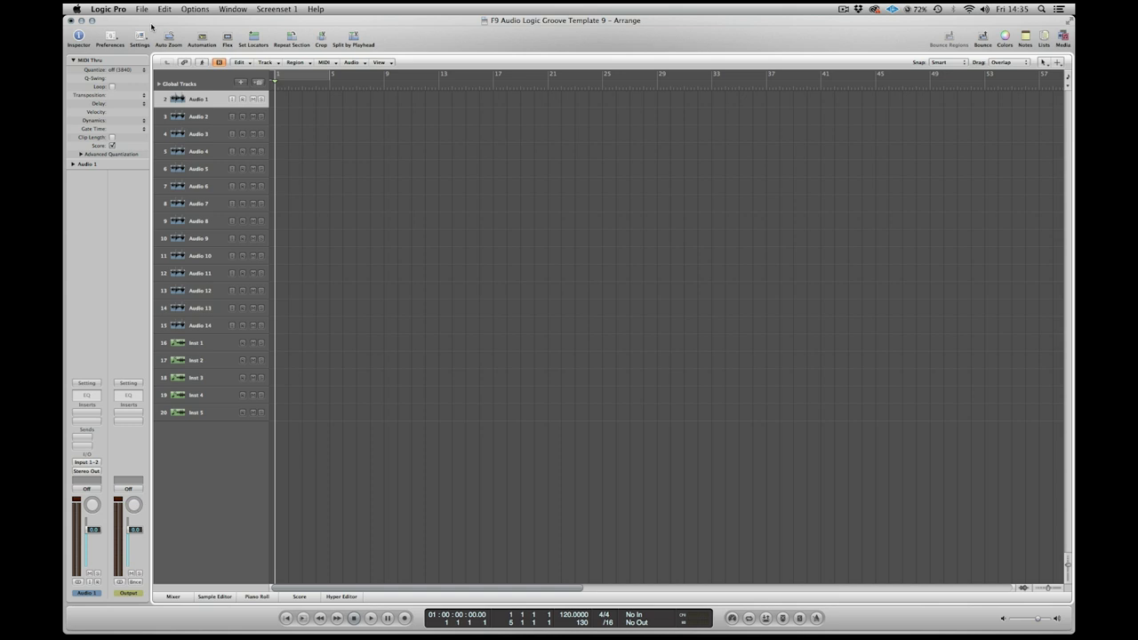
Choose File > New and close the current groove template project
{"action": "left_click", "coordinate": [142, 8]}
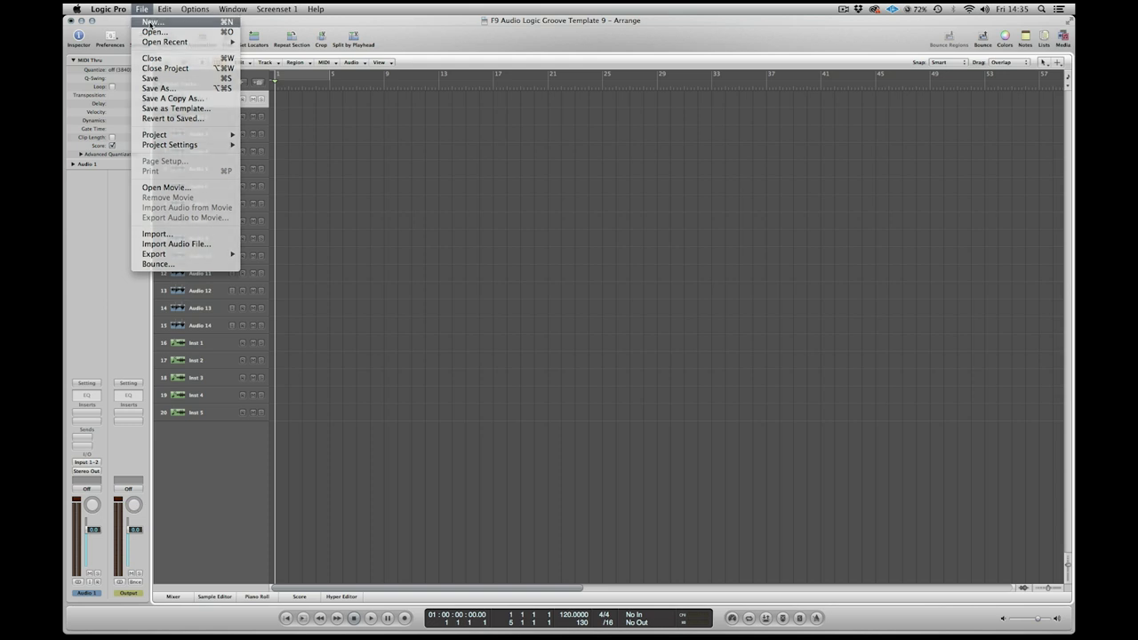
{"action": "left_click", "coordinate": [151, 21]}
{"action": "left_click", "coordinate": [661, 219]}
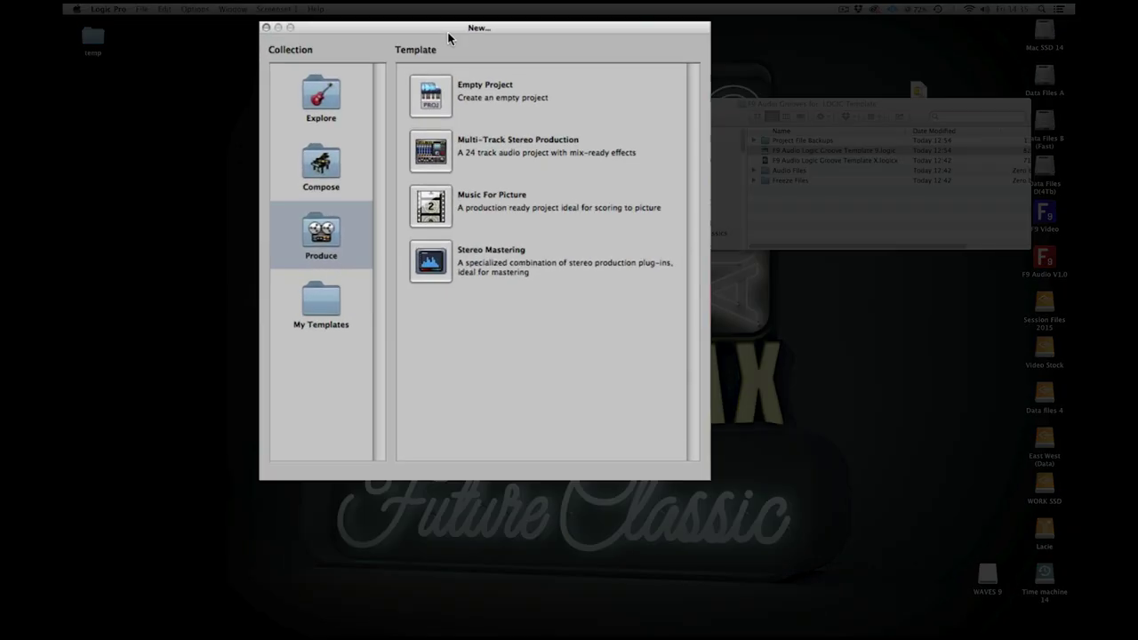
Create an Empty Project from the project template chooser
{"action": "left_click", "coordinate": [317, 161]}
{"action": "left_click", "coordinate": [326, 82]}
{"action": "left_click", "coordinate": [325, 162]}
{"action": "left_click", "coordinate": [329, 236]}
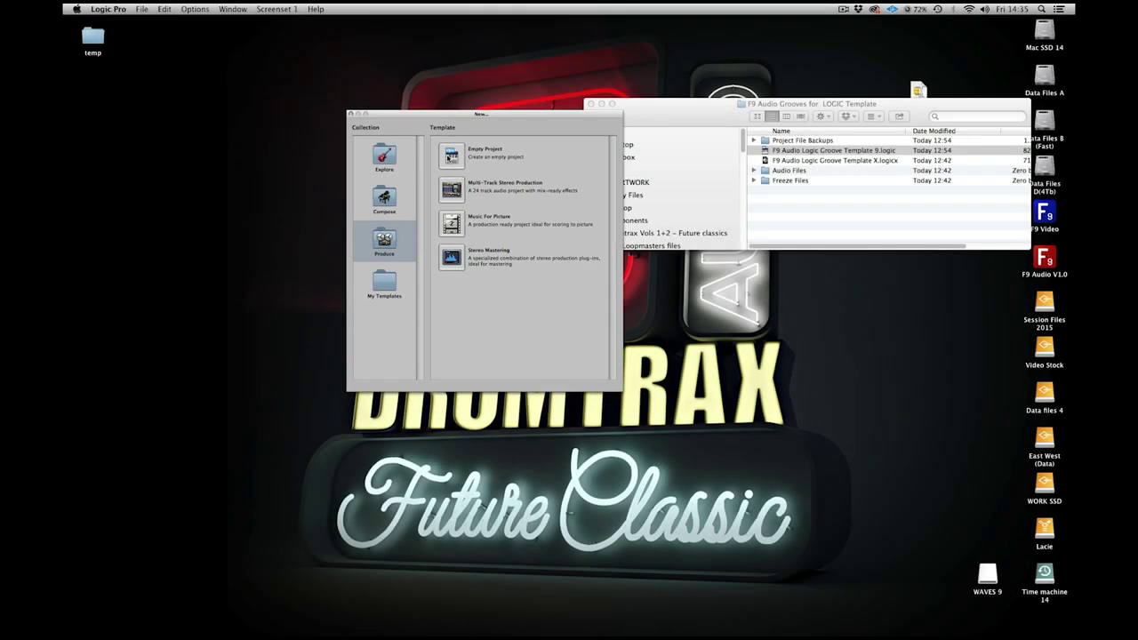
{"action": "double_click", "coordinate": [448, 158]}
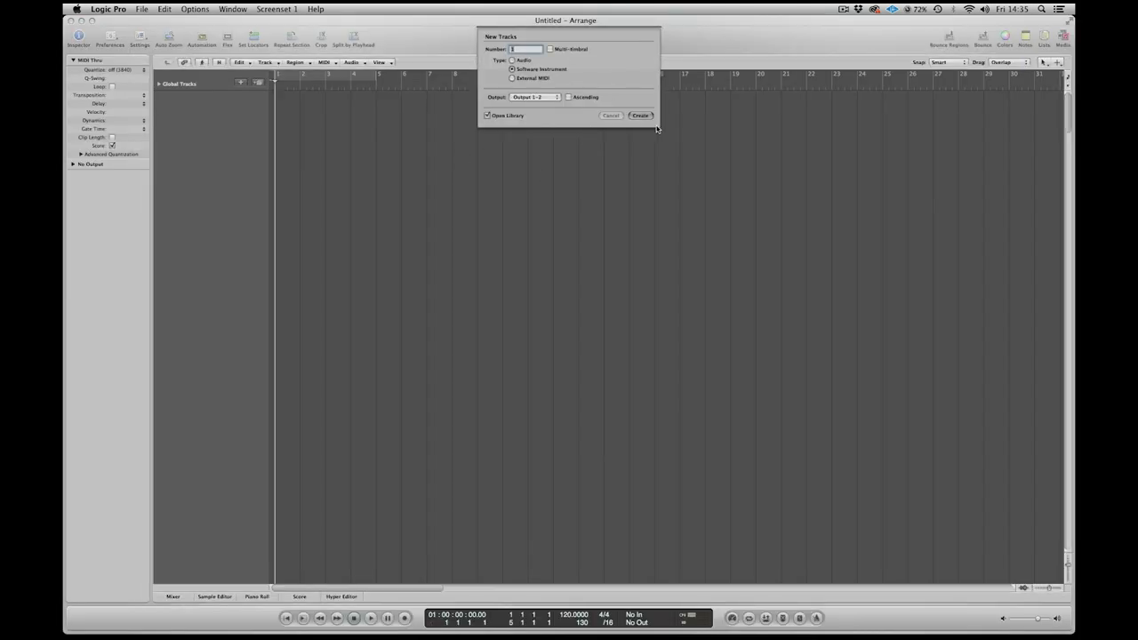
Create an EVP88 Electric Piano instrument track and show the file Browser at the home folder
{"action": "left_click", "coordinate": [639, 116]}
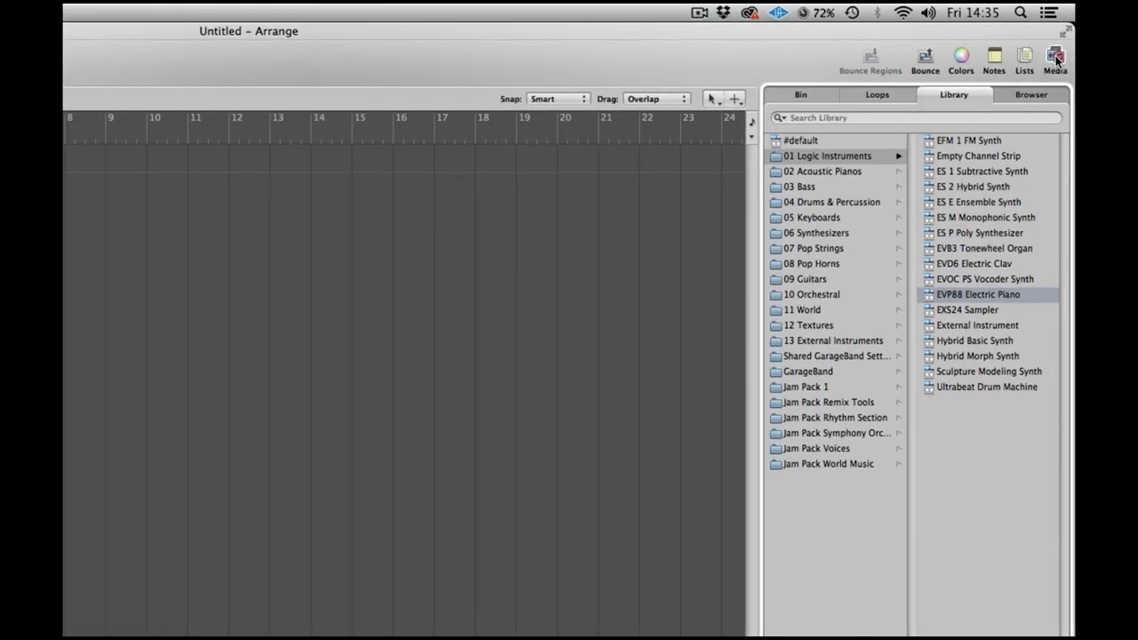
{"action": "left_click", "coordinate": [1062, 38]}
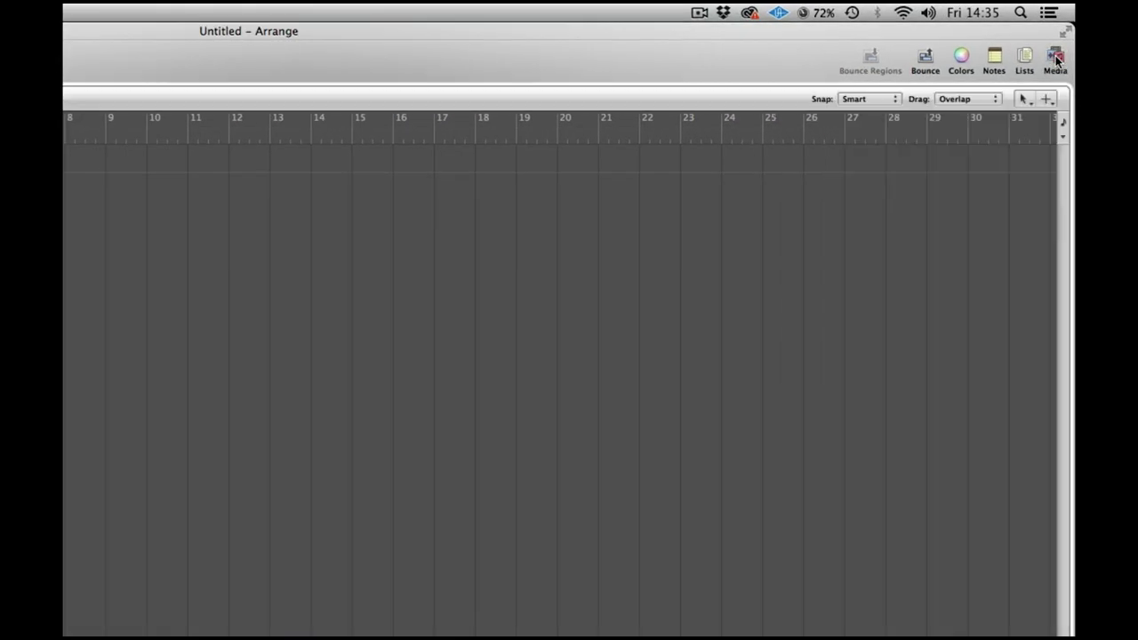
{"action": "left_click", "coordinate": [1056, 58]}
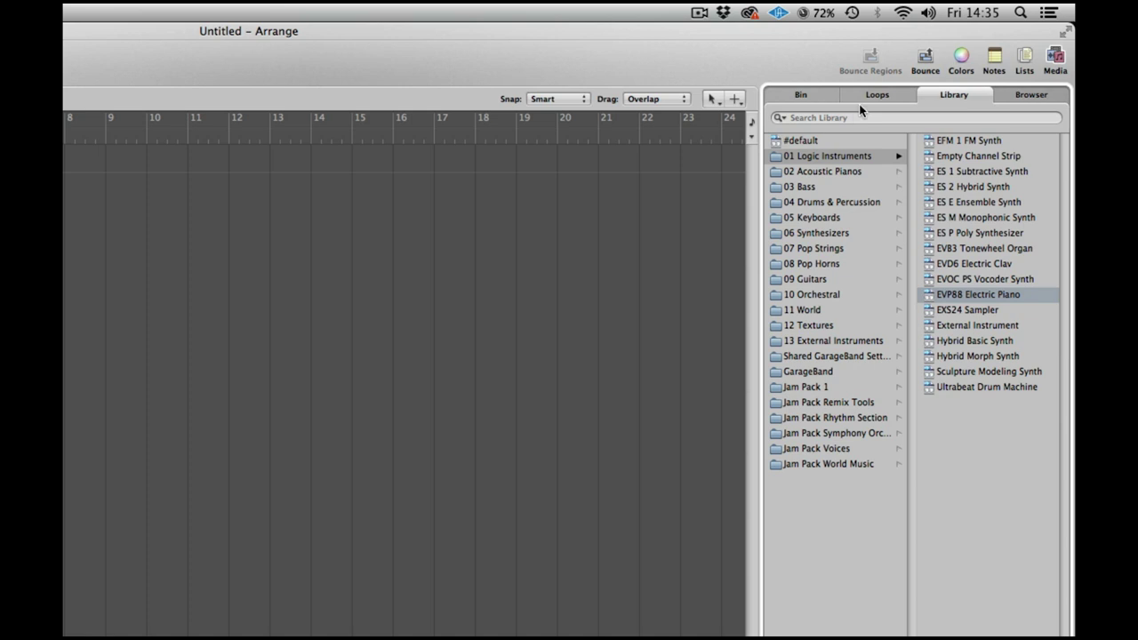
{"action": "left_click", "coordinate": [1030, 97]}
{"action": "left_click", "coordinate": [979, 117]}
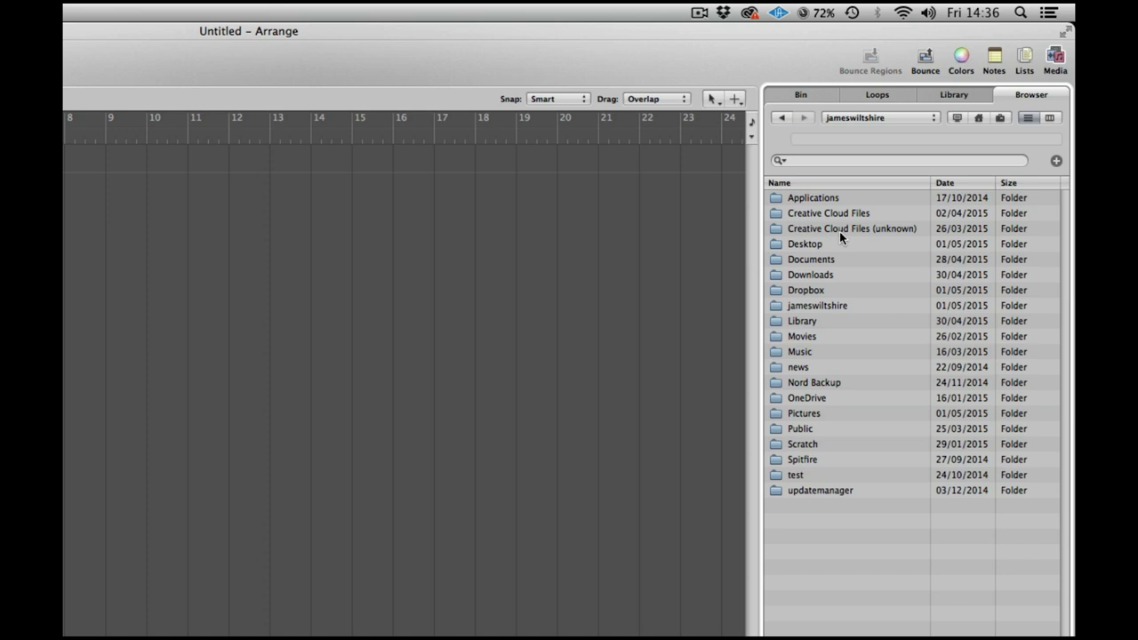
From Desktop > F9 Audio Grooves > LOGIC Template folder, list Template 9.logic's tracks and tick GROOVES Content
{"action": "double_click", "coordinate": [811, 243]}
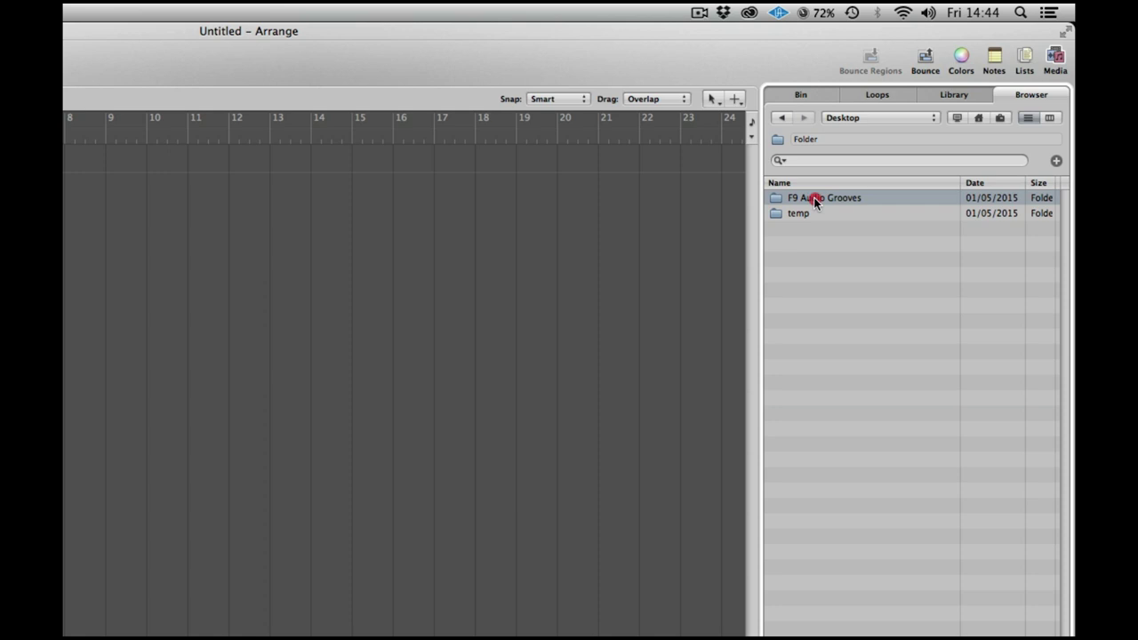
{"action": "double_click", "coordinate": [815, 198]}
{"action": "left_click", "coordinate": [827, 200]}
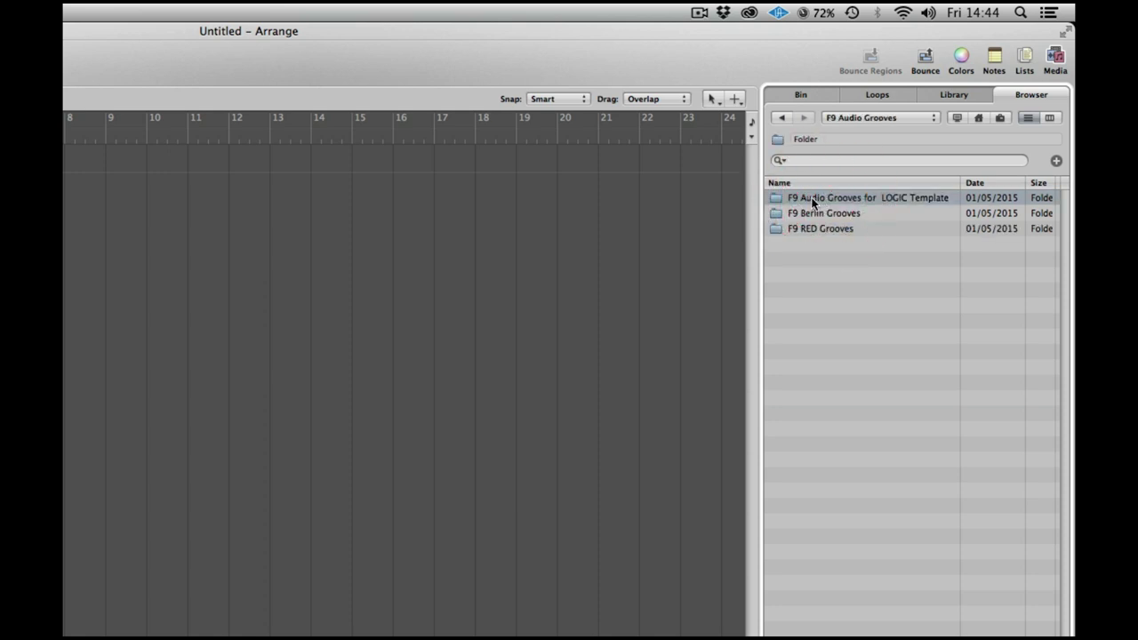
{"action": "double_click", "coordinate": [812, 202]}
{"action": "left_click", "coordinate": [814, 213]}
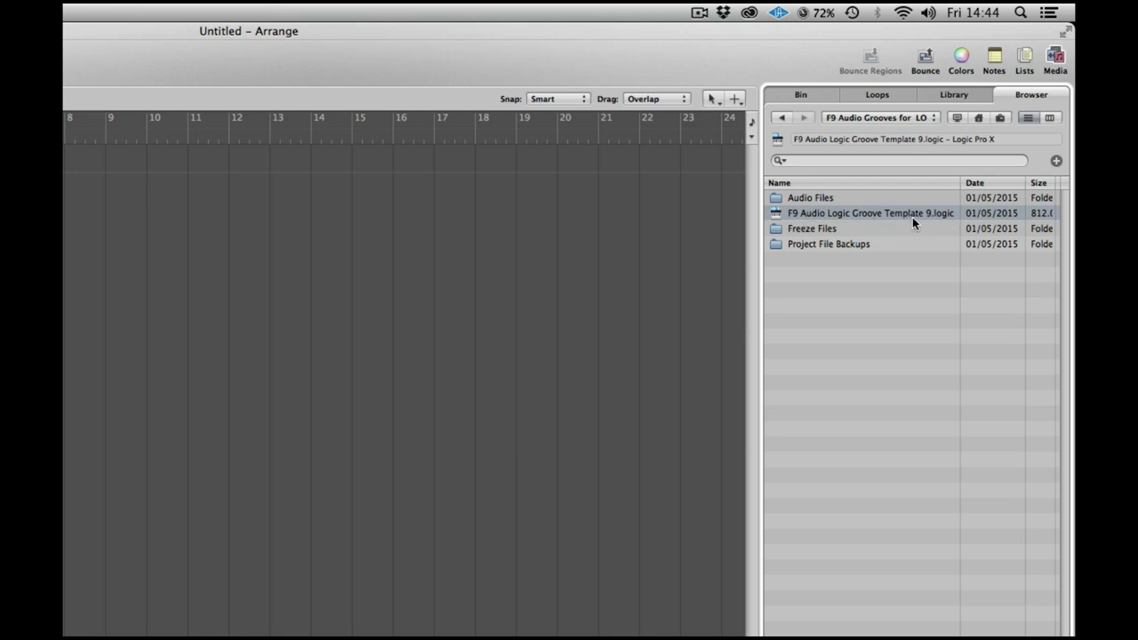
{"action": "double_click", "coordinate": [802, 216]}
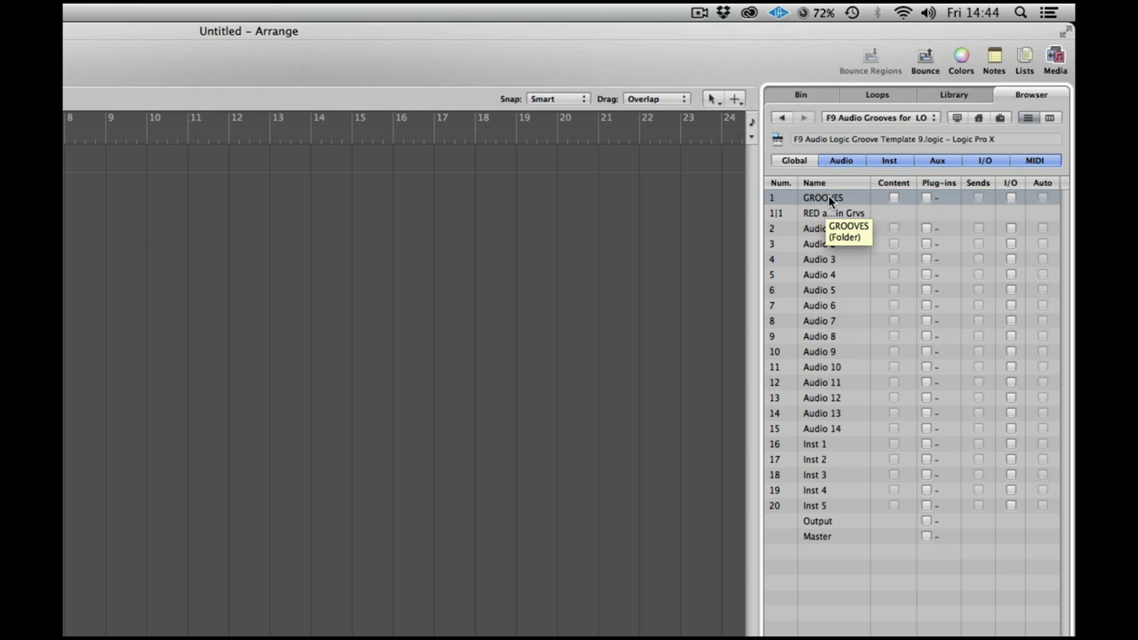
{"action": "left_click", "coordinate": [829, 199]}
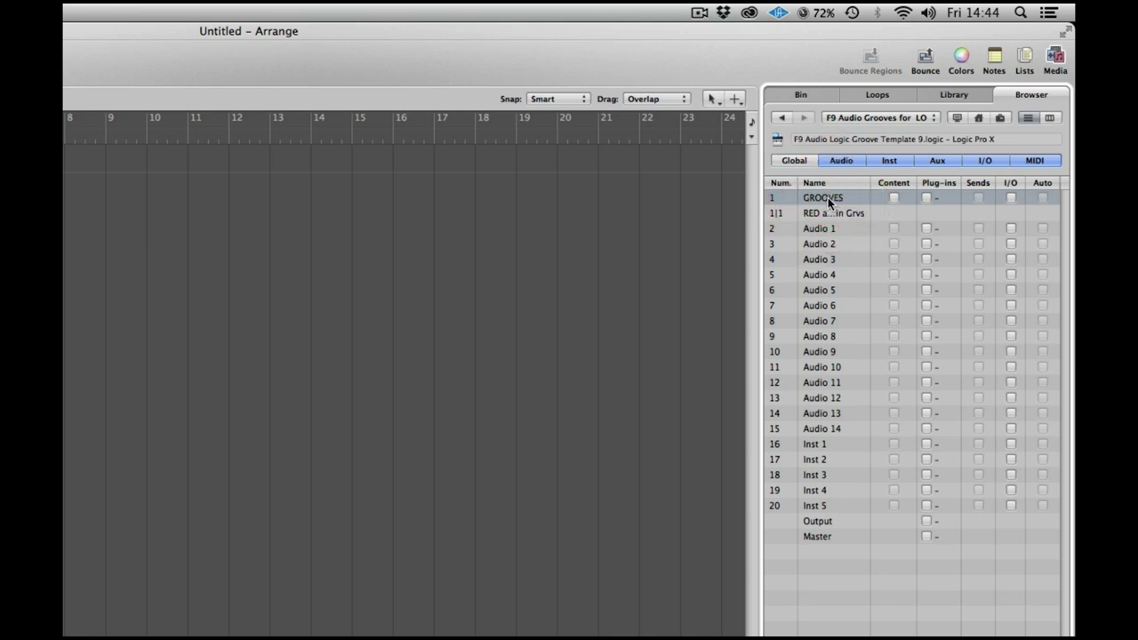
{"action": "left_click", "coordinate": [895, 198]}
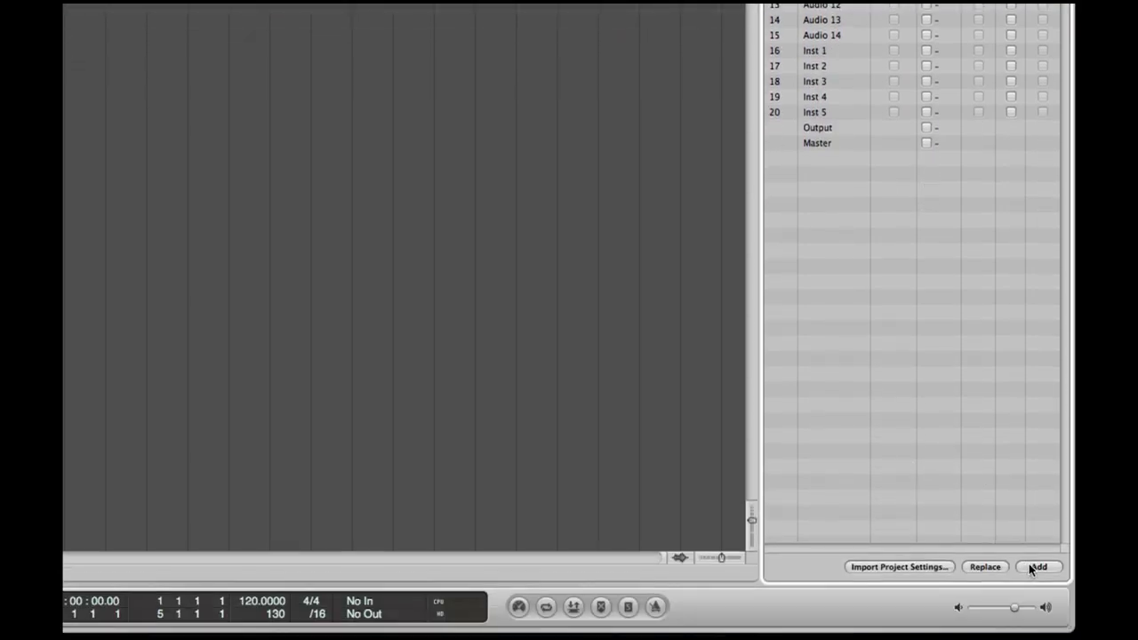
Import the GROOVES folder track and open its RED and Berlin Grvs folder
{"action": "left_click", "coordinate": [1034, 568]}
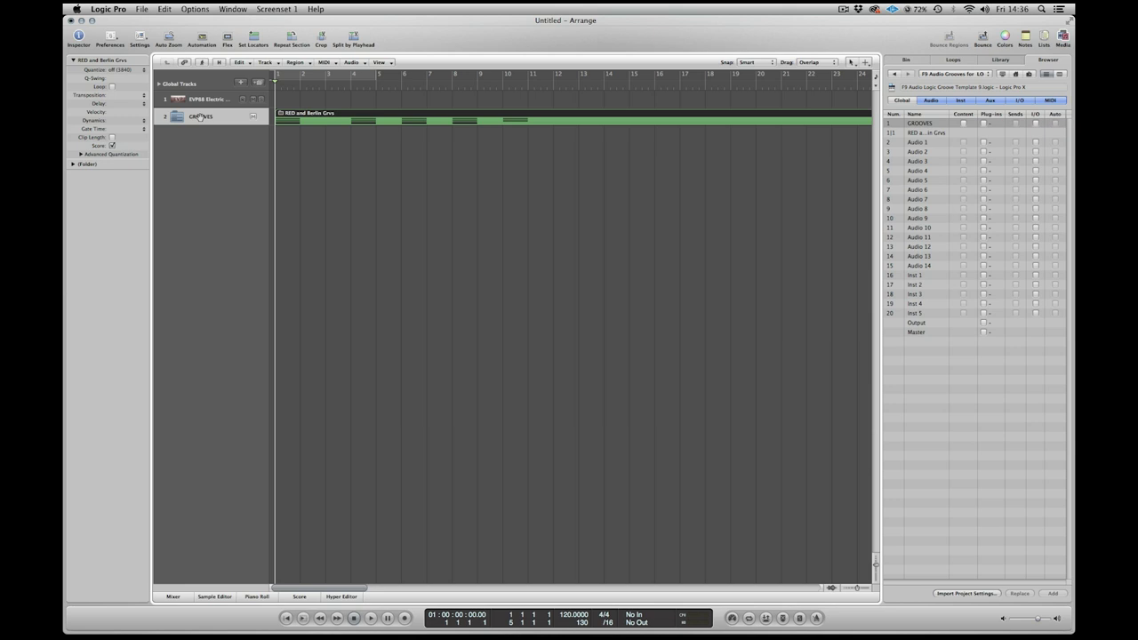
{"action": "double_click", "coordinate": [304, 118]}
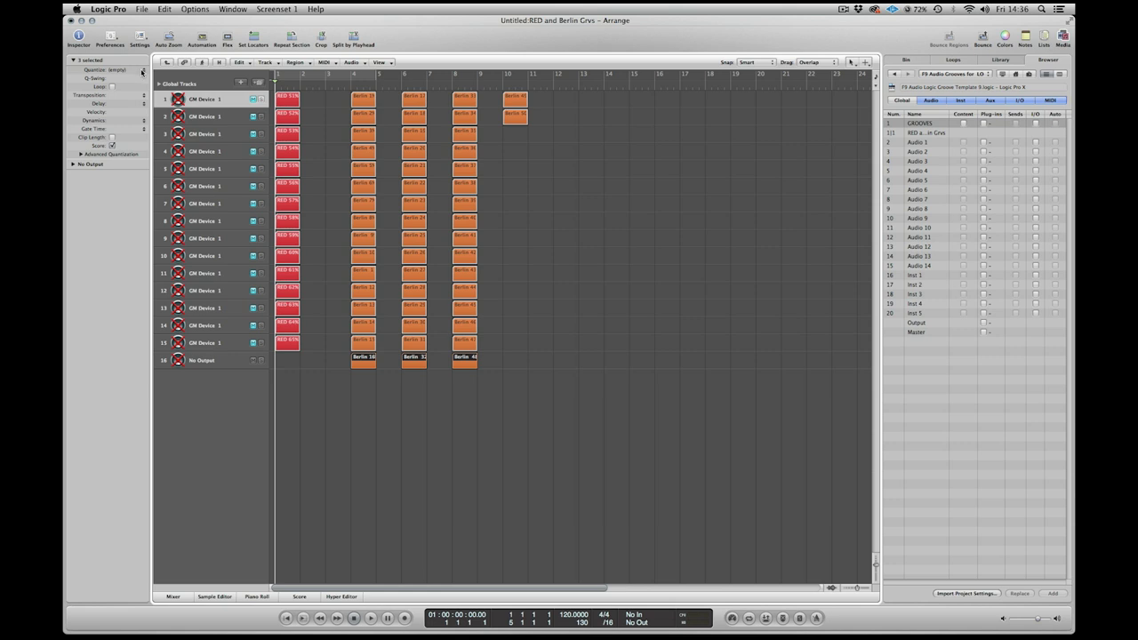
{"action": "left_click", "coordinate": [142, 70]}
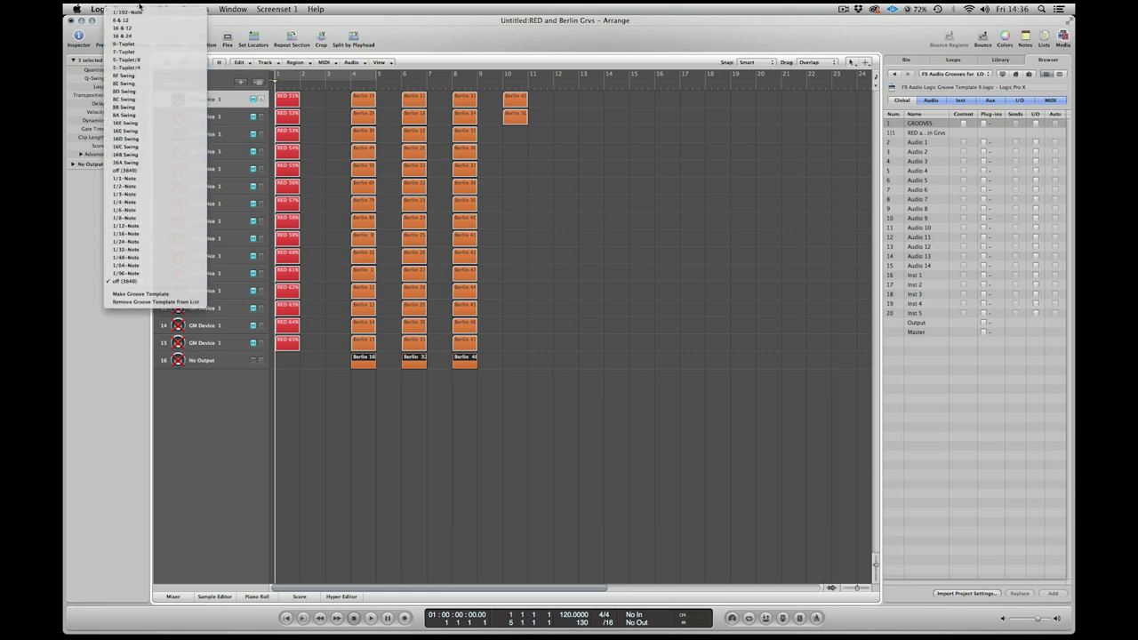
{"action": "left_click", "coordinate": [342, 110]}
Select all RED and Berlin regions and choose Make Groove Template from the Quantize menu
{"action": "left_click_drag", "start_coordinate": [600, 363], "coordinate": [238, 89]}
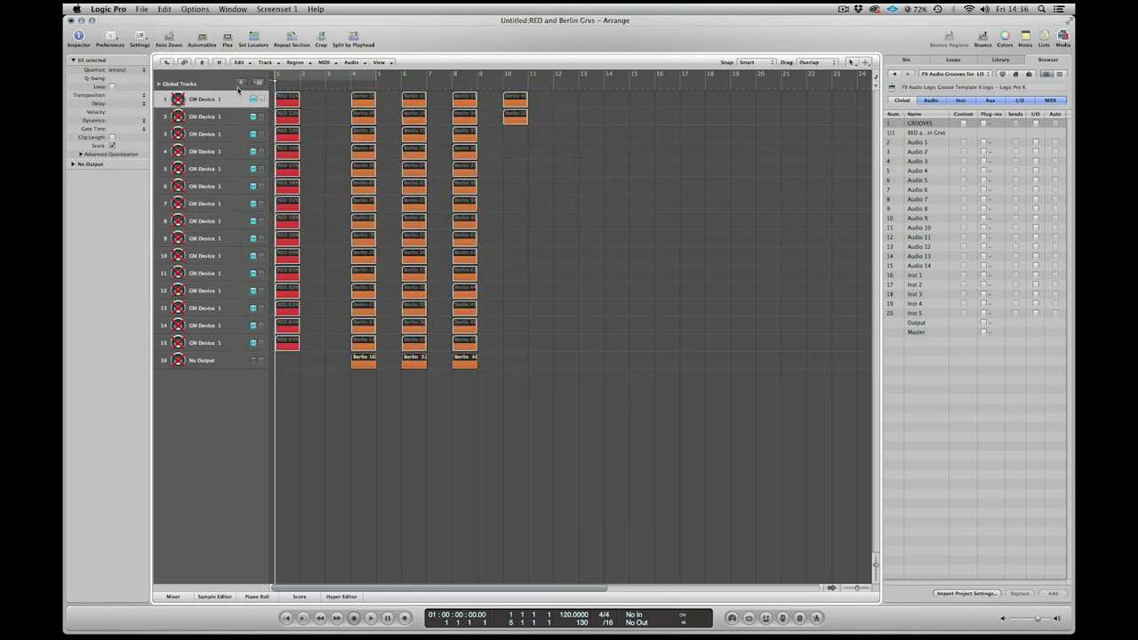
{"action": "left_click", "coordinate": [144, 72]}
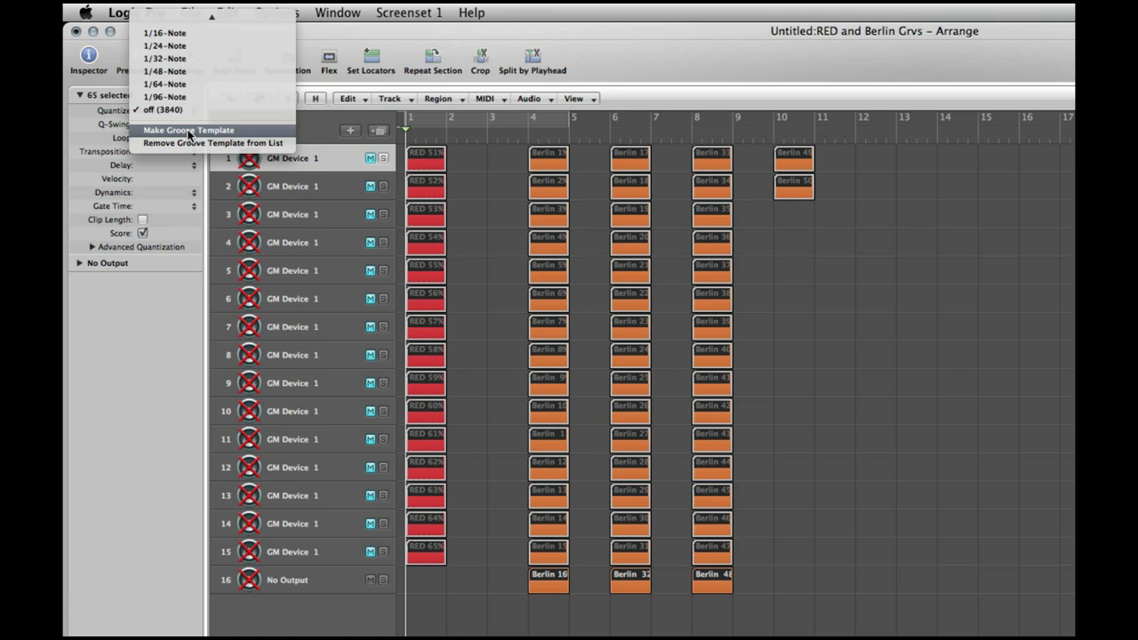
{"action": "left_click", "coordinate": [188, 131]}
{"action": "left_click", "coordinate": [164, 109]}
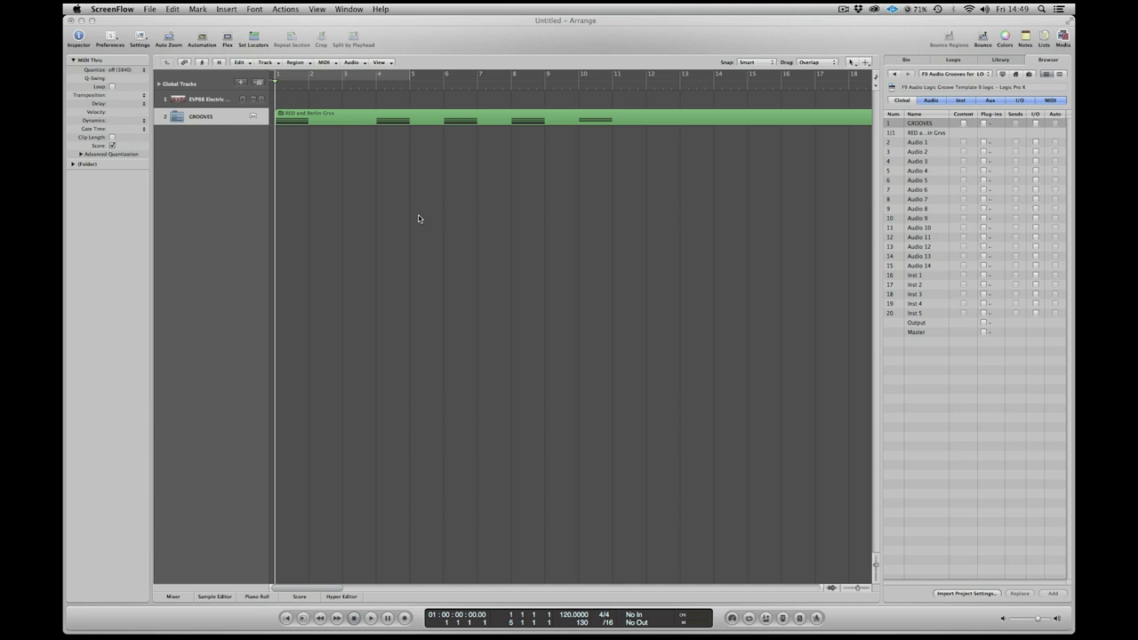
Hide the GROOVES folder track so only EVP88 shows, then confirm the grooves in Quantize
{"action": "left_click", "coordinate": [414, 218]}
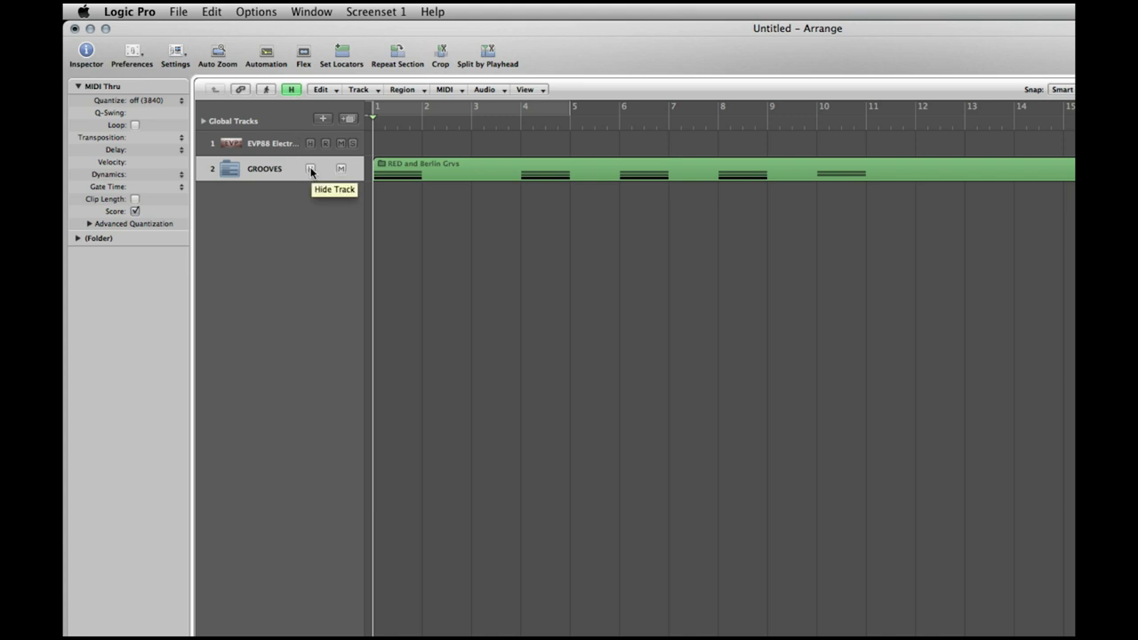
{"action": "left_click", "coordinate": [310, 168]}
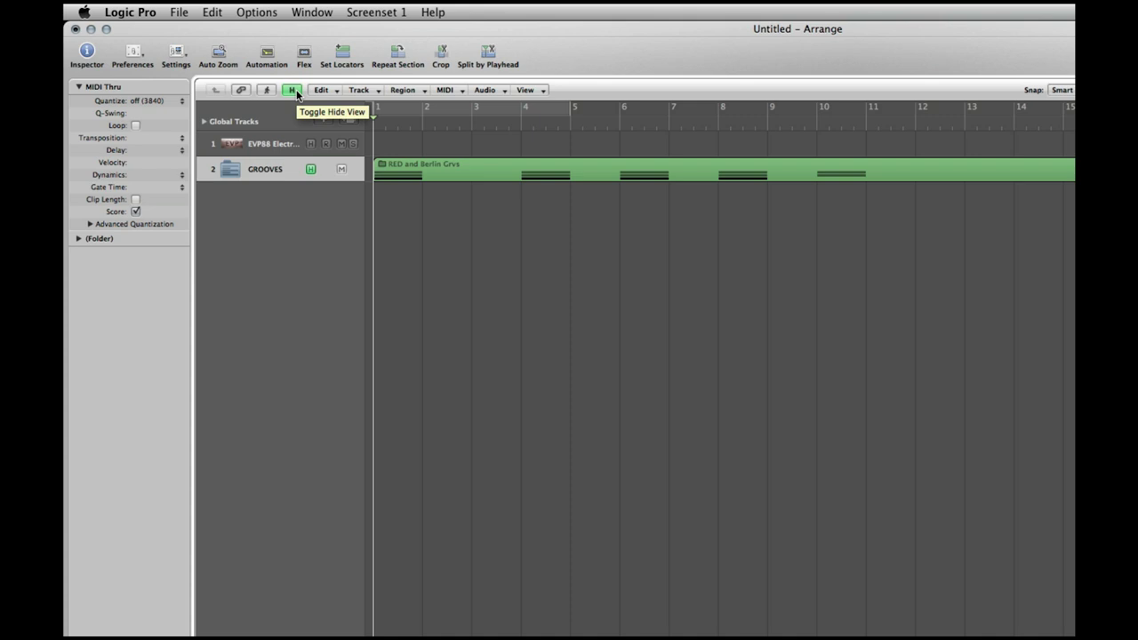
{"action": "left_click", "coordinate": [296, 91]}
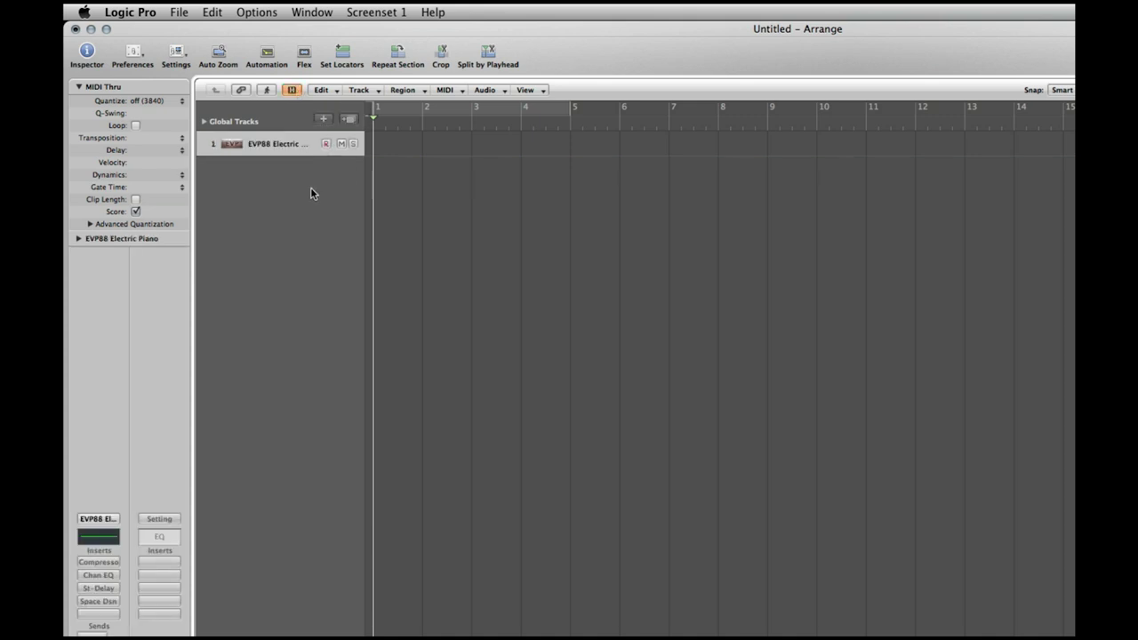
{"action": "key", "text": "ctrl+Left"}
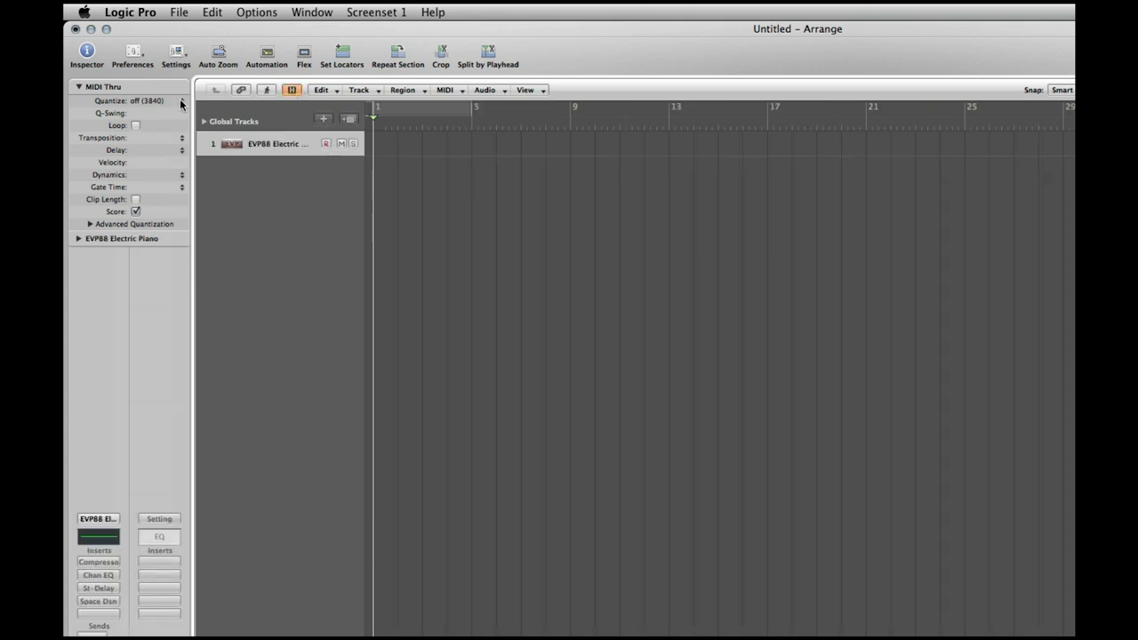
{"action": "left_click", "coordinate": [181, 104]}
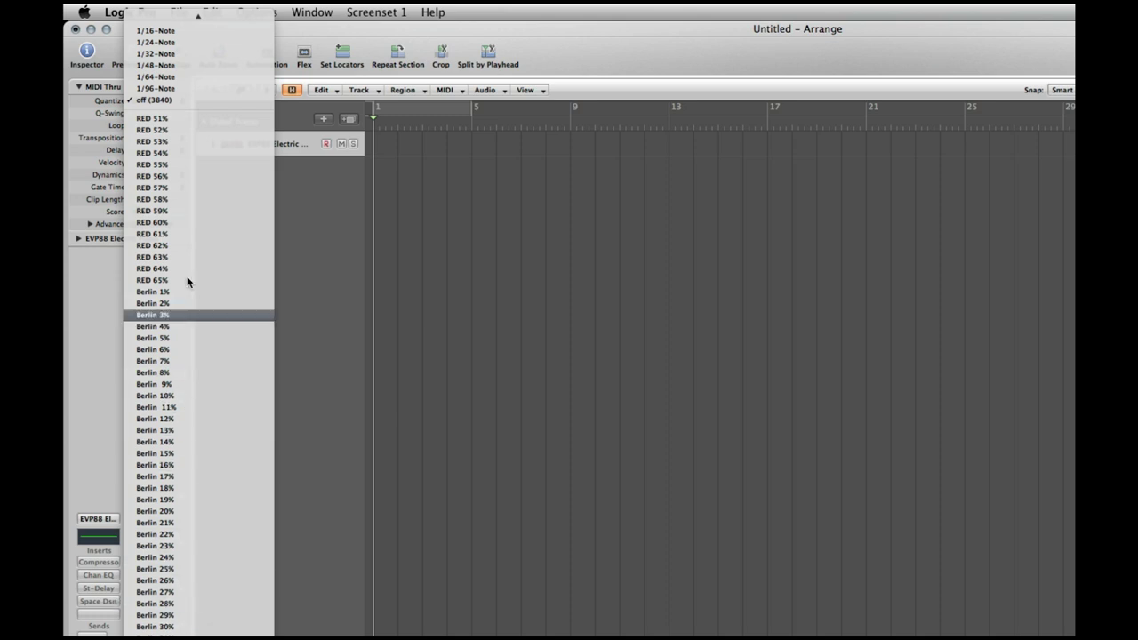
{"action": "left_click", "coordinate": [571, 260]}
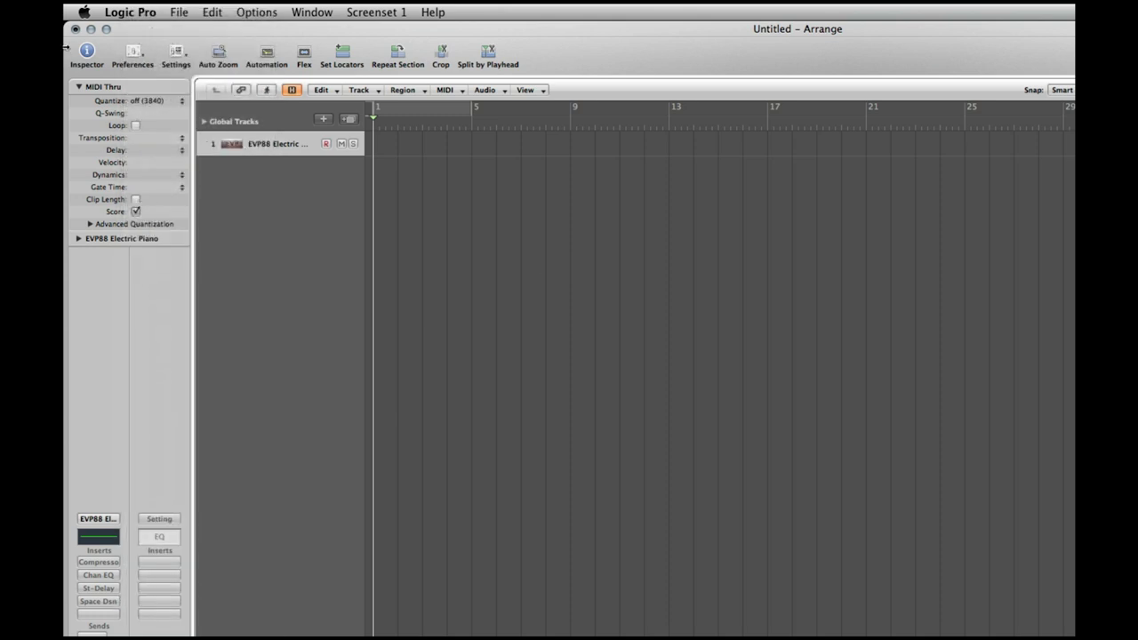
Save the project as a template named 'F9 Audio Logic Groove Template'
{"action": "left_click", "coordinate": [176, 12]}
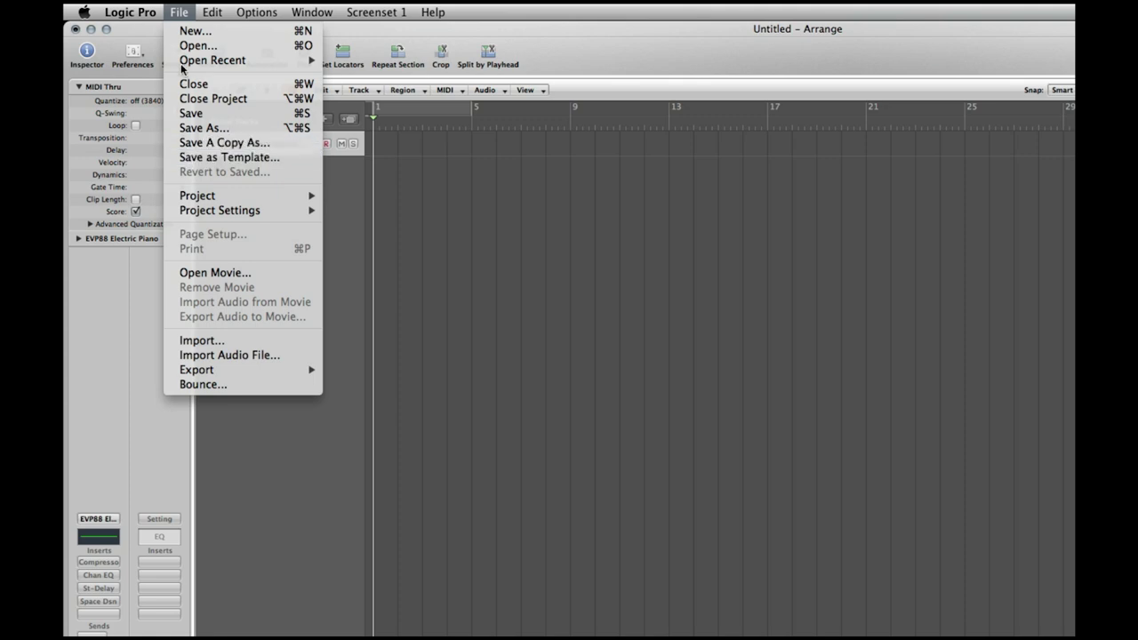
{"action": "left_click", "coordinate": [188, 164]}
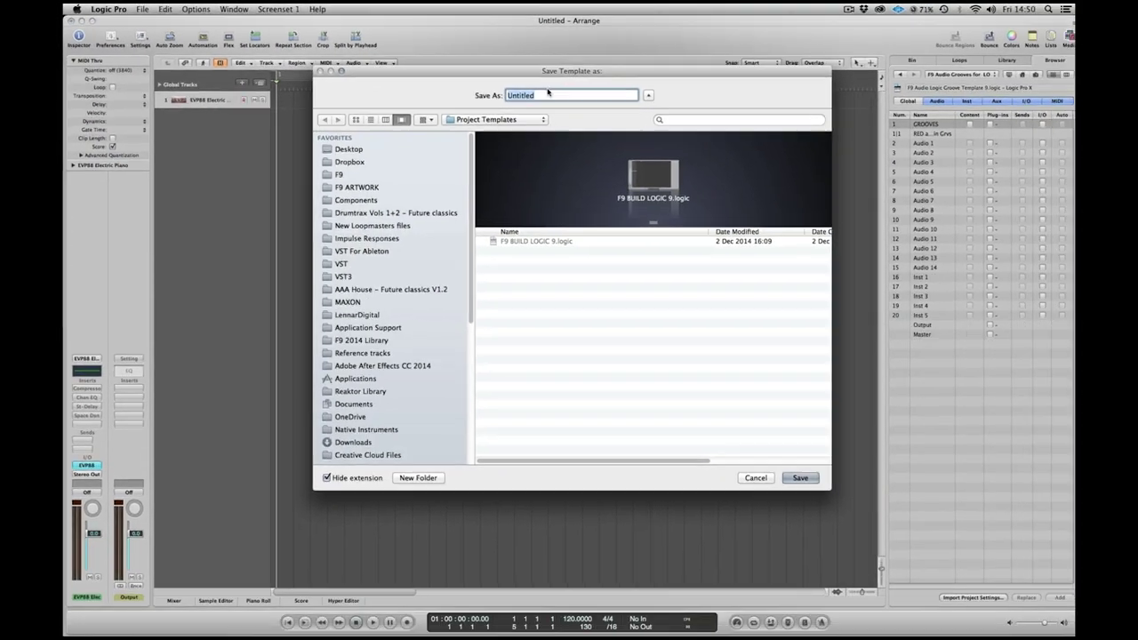
{"action": "key", "text": "BackSpace"}
{"action": "type", "text": "F9 Audio Logic Groove Template"}
{"action": "key", "text": "Return"}
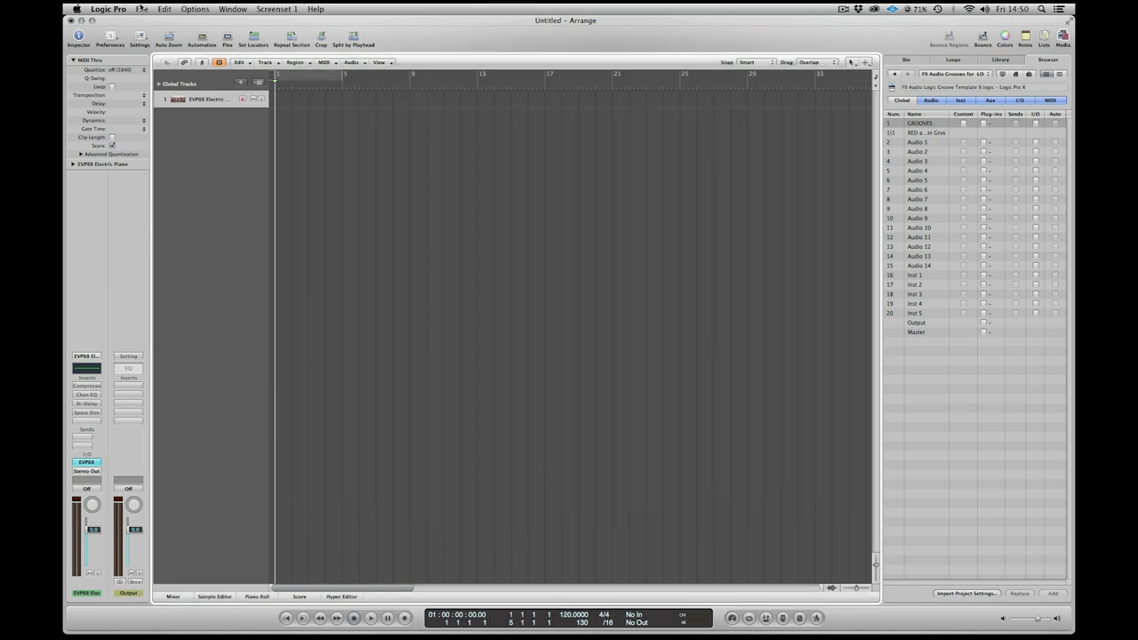
Start a new project, closing the old untitled project without saving
{"action": "left_click", "coordinate": [141, 9]}
{"action": "left_click", "coordinate": [151, 22]}
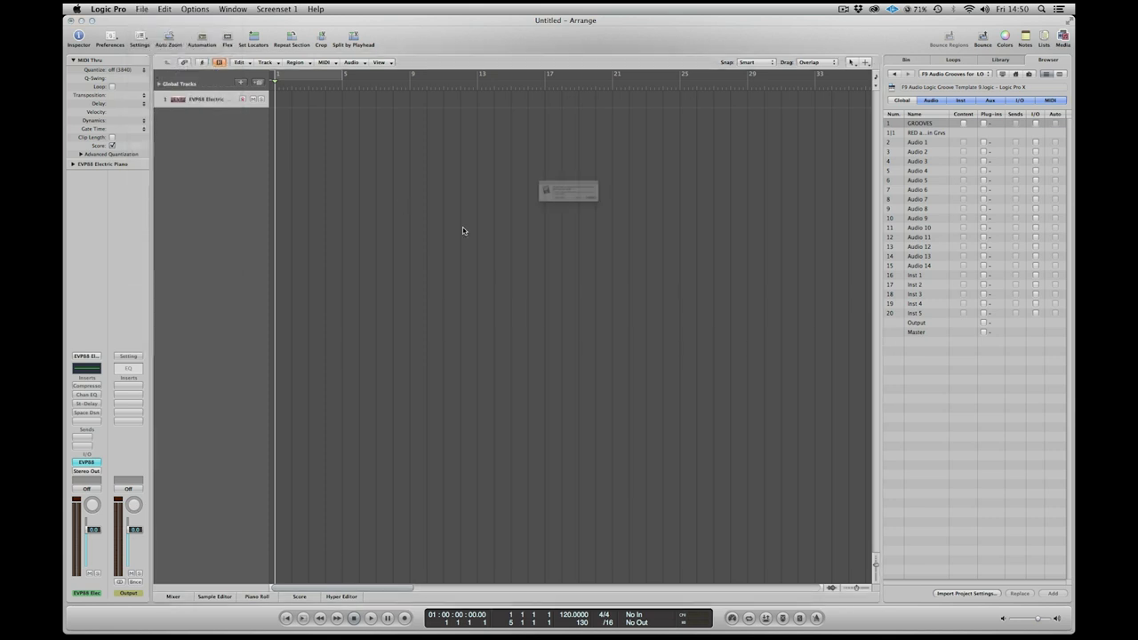
{"action": "left_click", "coordinate": [635, 218]}
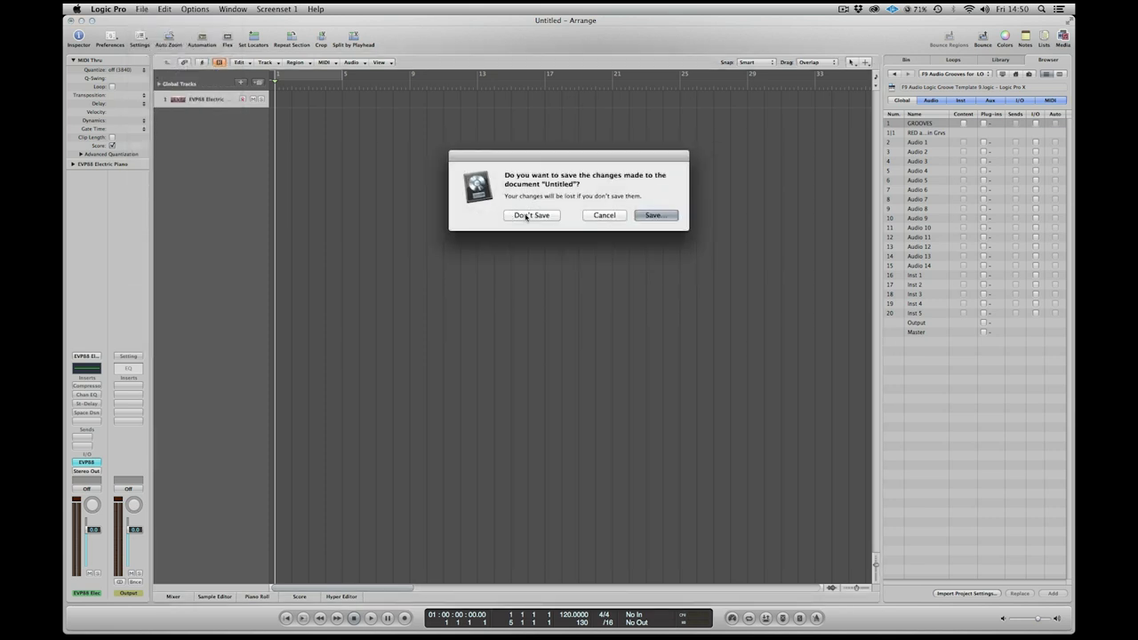
{"action": "left_click", "coordinate": [537, 215]}
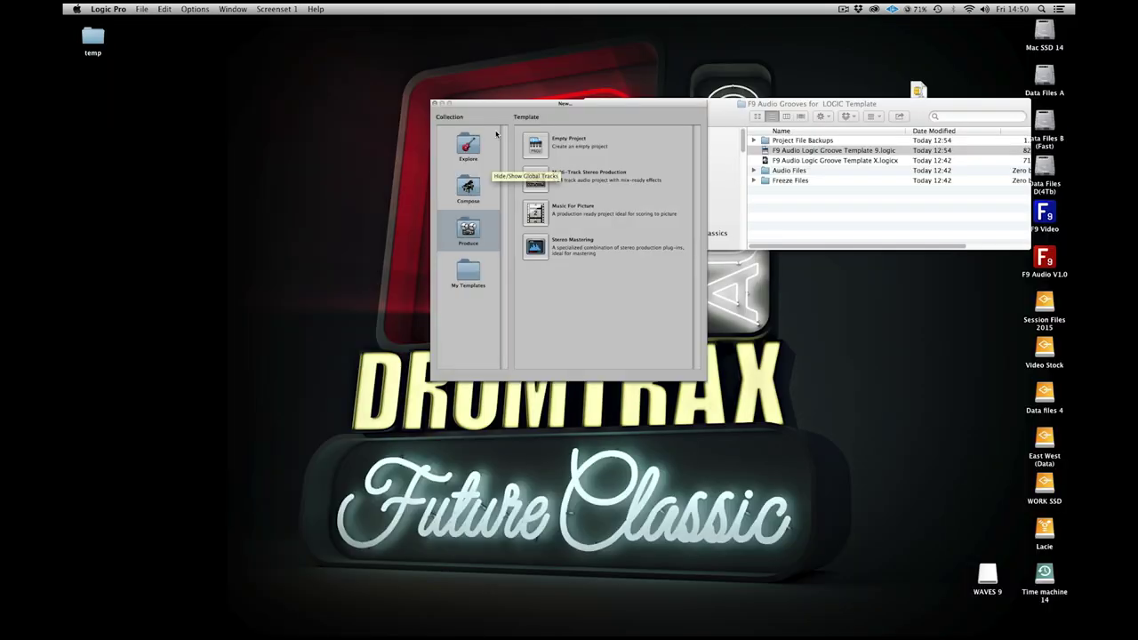
Create the project from the F9 groove template in My Templates and verify the grooves in Quantize
{"action": "left_click", "coordinate": [471, 274]}
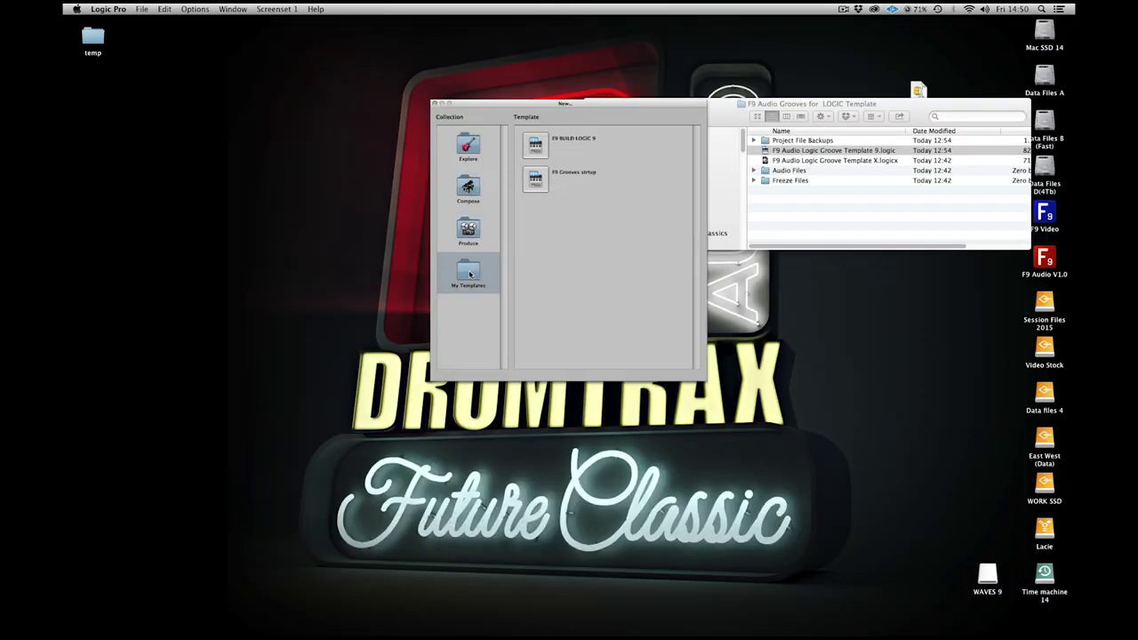
{"action": "double_click", "coordinate": [536, 178]}
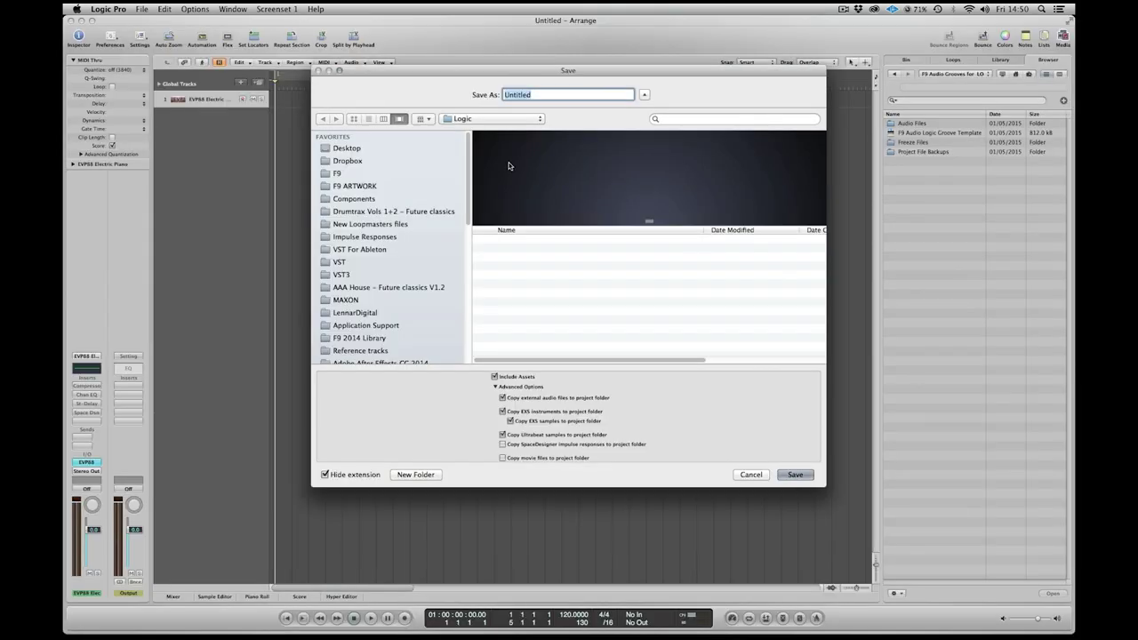
{"action": "key", "text": "Escape"}
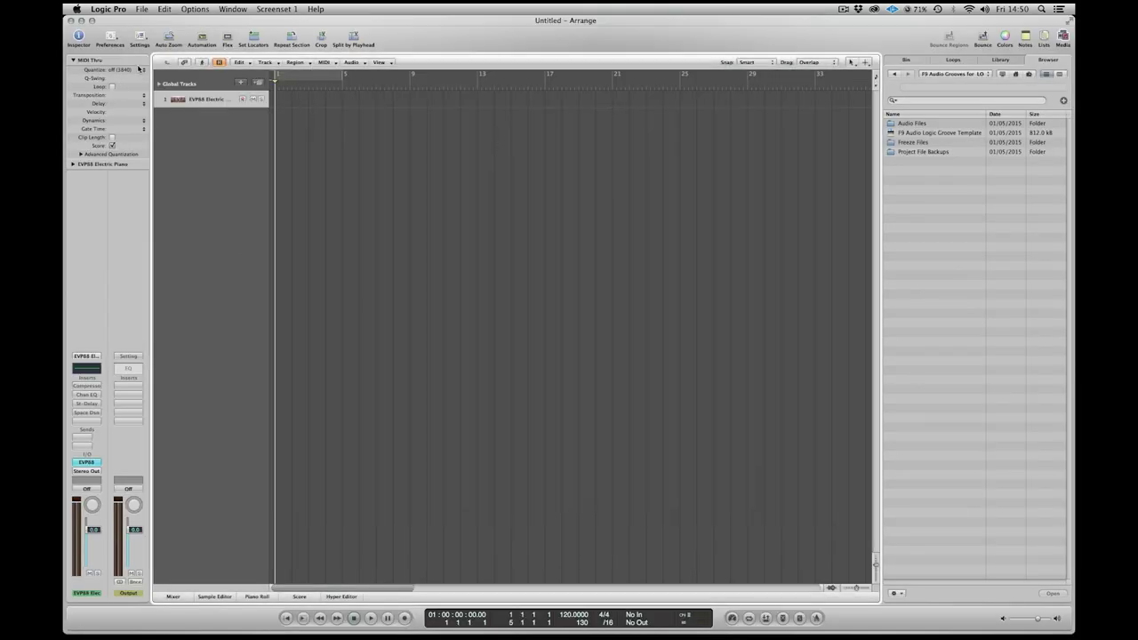
{"action": "left_click", "coordinate": [140, 69]}
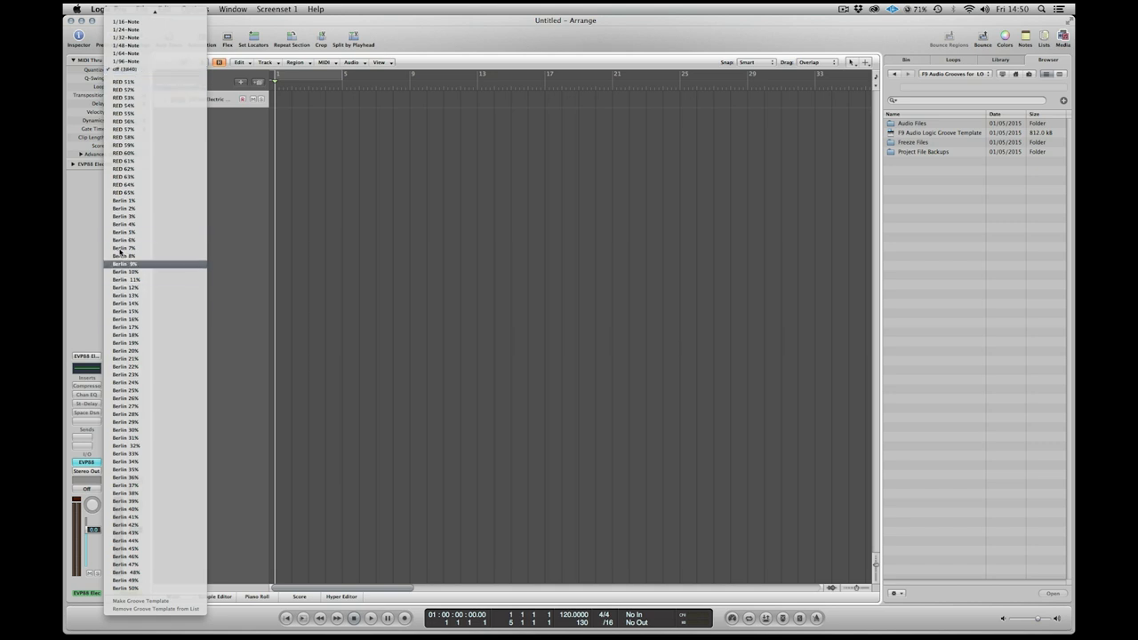
{"action": "key", "text": "Escape"}
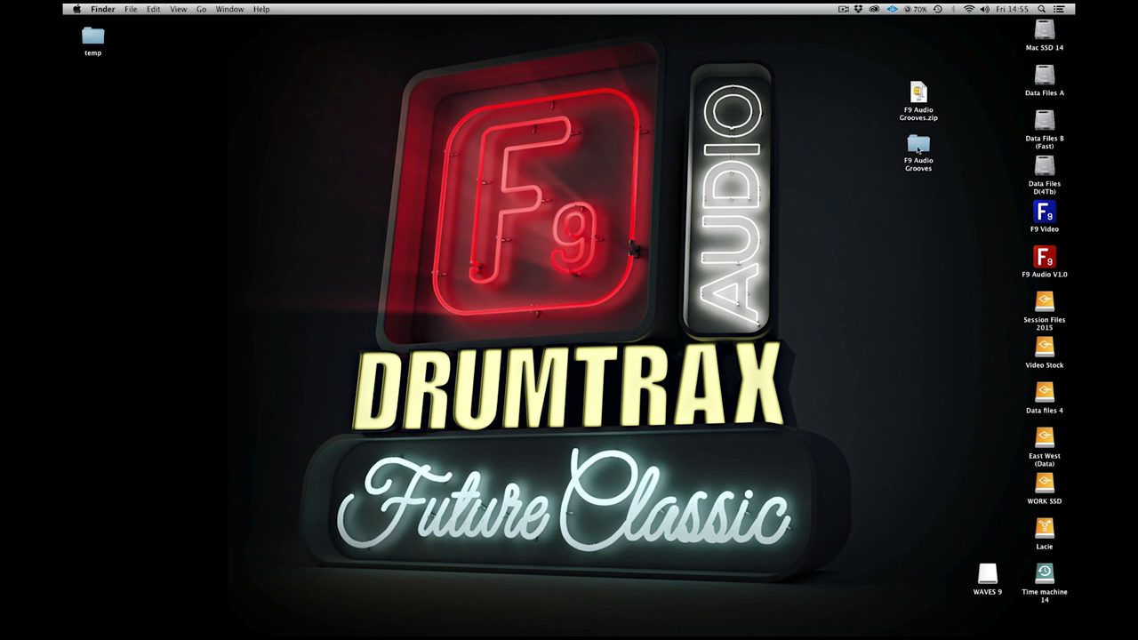
Open F9 Audio Logic Groove Template X.logicx from the F9 Audio Grooves for LOGIC Template folder
{"action": "double_click", "coordinate": [915, 150]}
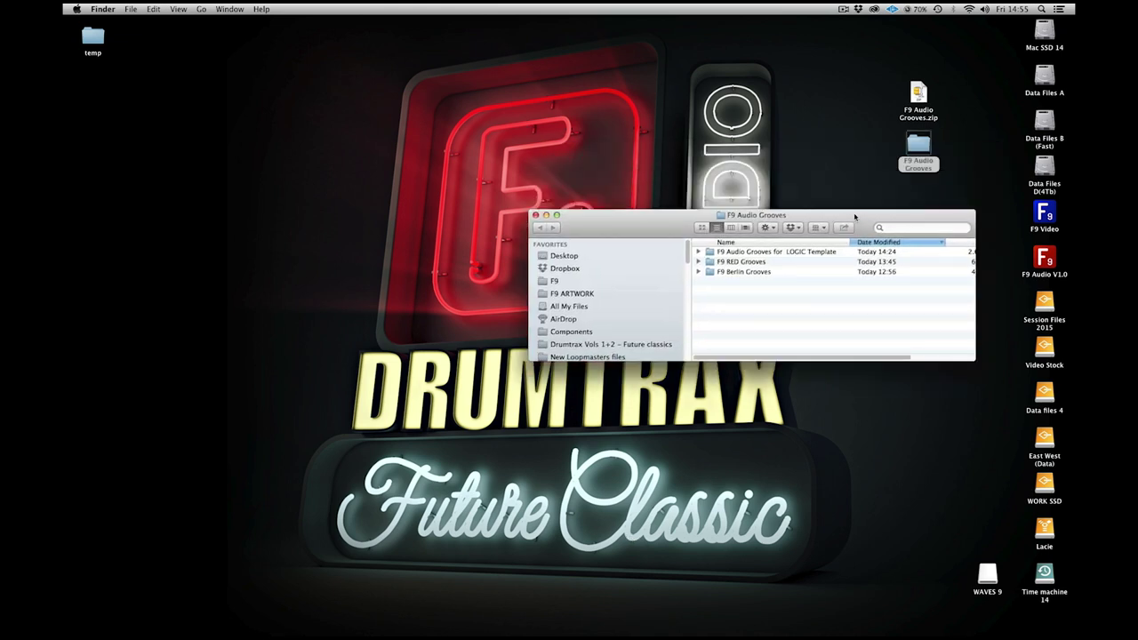
{"action": "double_click", "coordinate": [707, 250]}
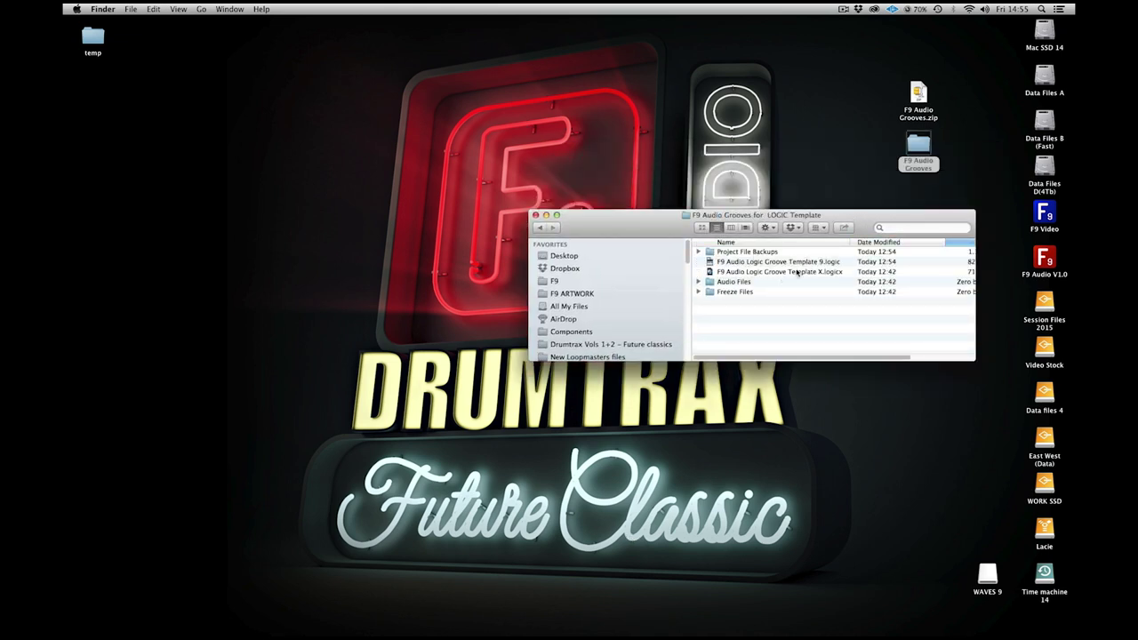
{"action": "left_click", "coordinate": [797, 273]}
{"action": "double_click", "coordinate": [799, 273]}
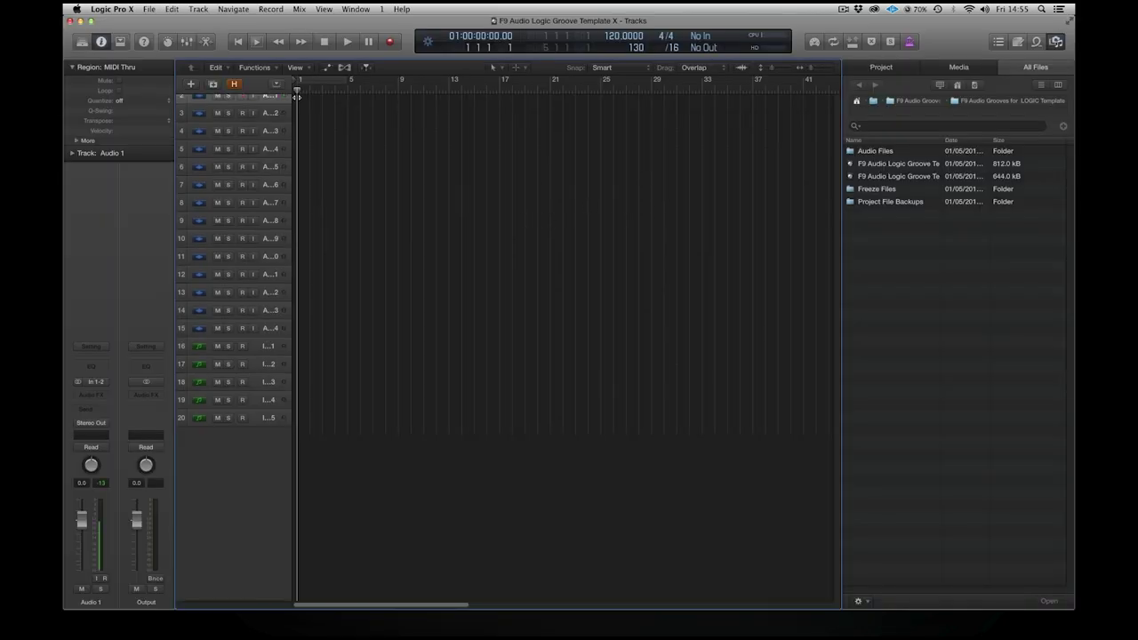
Check the Quantize pop-up lists the RED and Berlin grooves, closing it unchanged
{"action": "left_click", "coordinate": [158, 102]}
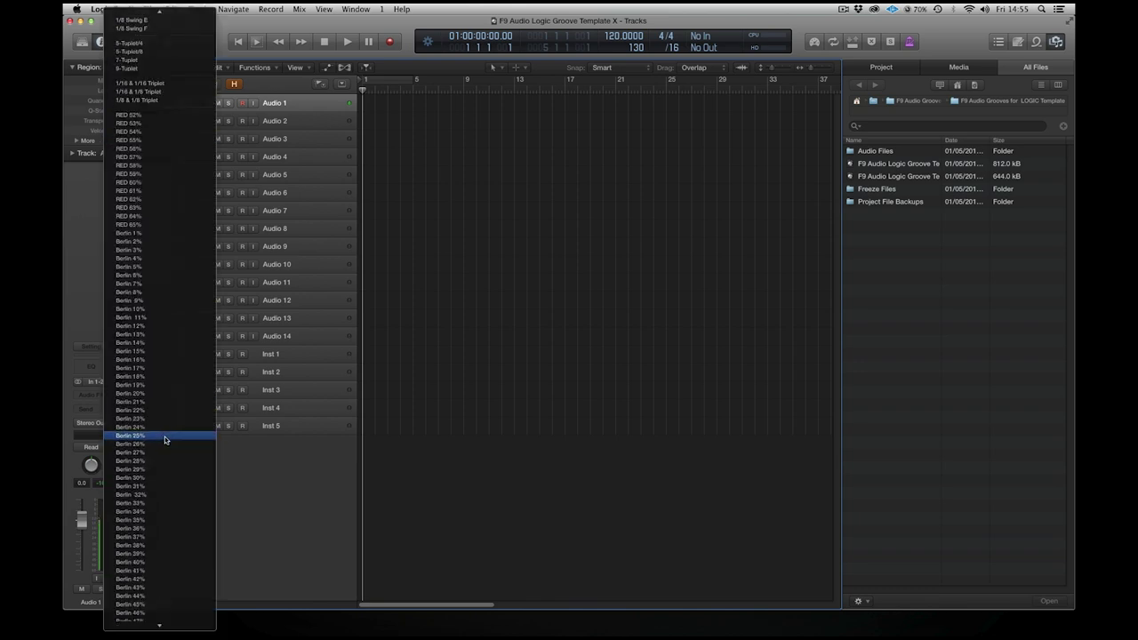
{"action": "left_click", "coordinate": [623, 229]}
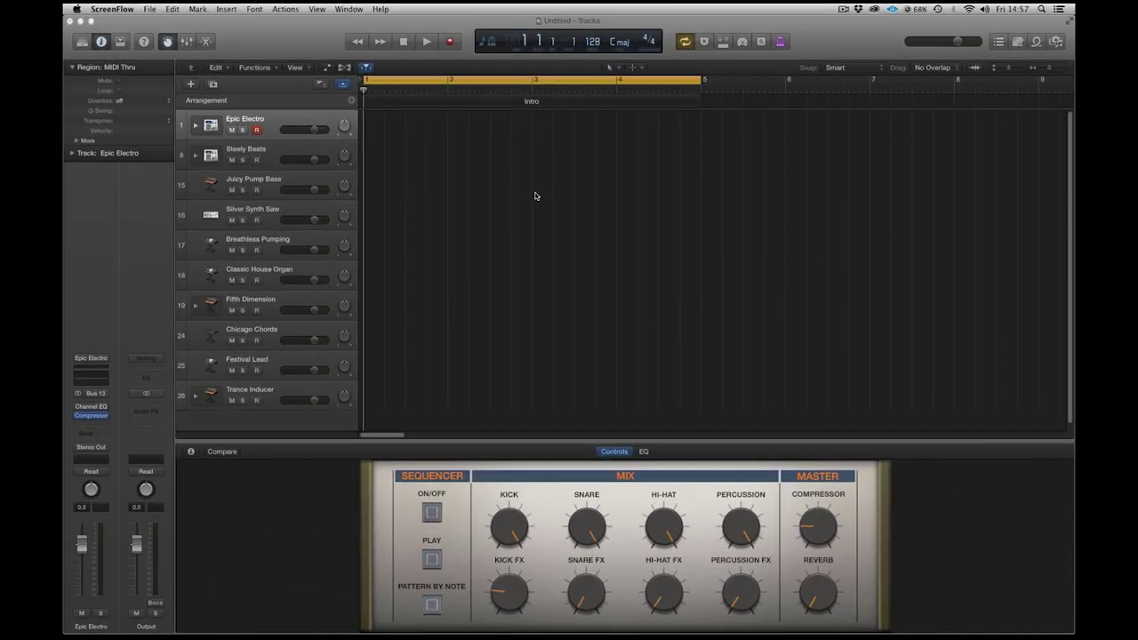
Open the new project's Quantize pop-up and close it without choosing a groove
{"action": "left_click", "coordinate": [166, 101]}
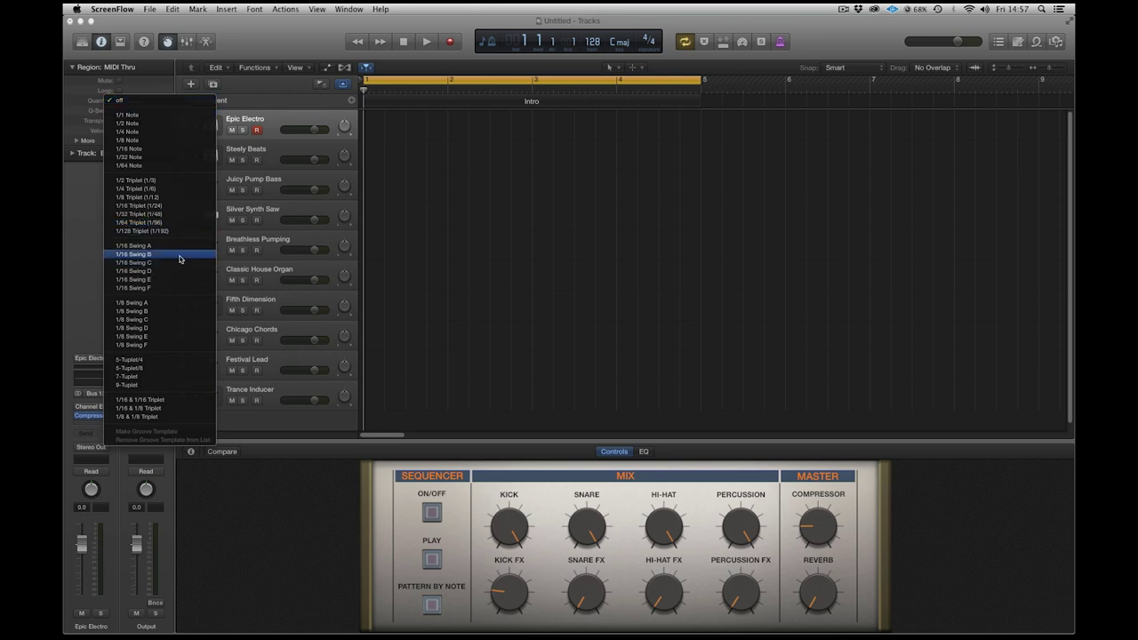
{"action": "left_click", "coordinate": [784, 215]}
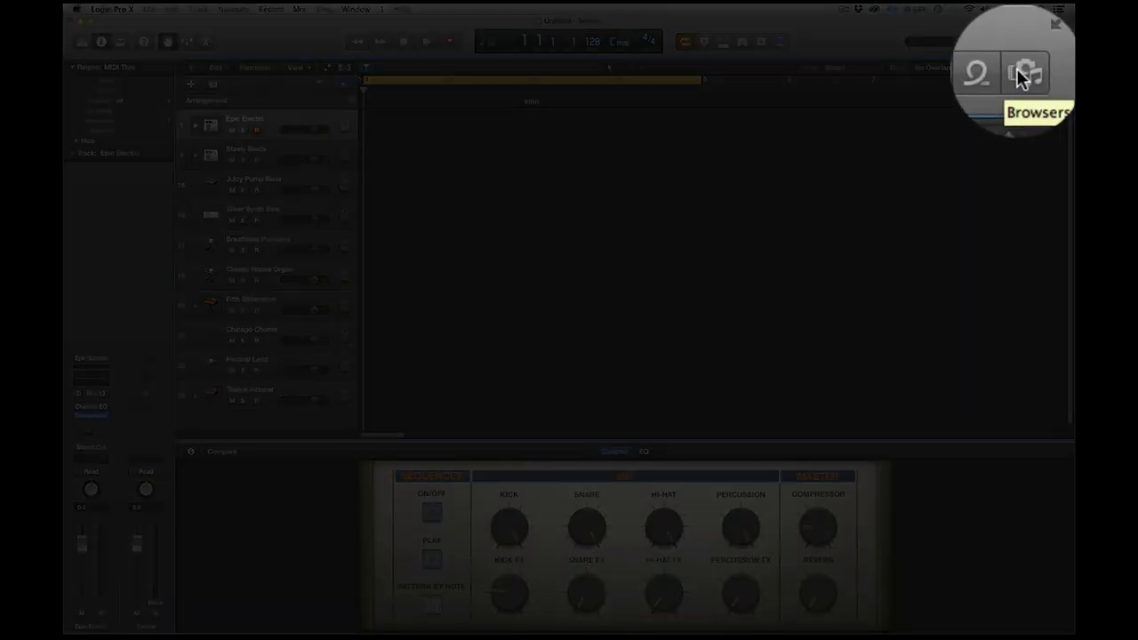
Show the file browser in All Files mode at the home folder
{"action": "left_click", "coordinate": [1055, 41]}
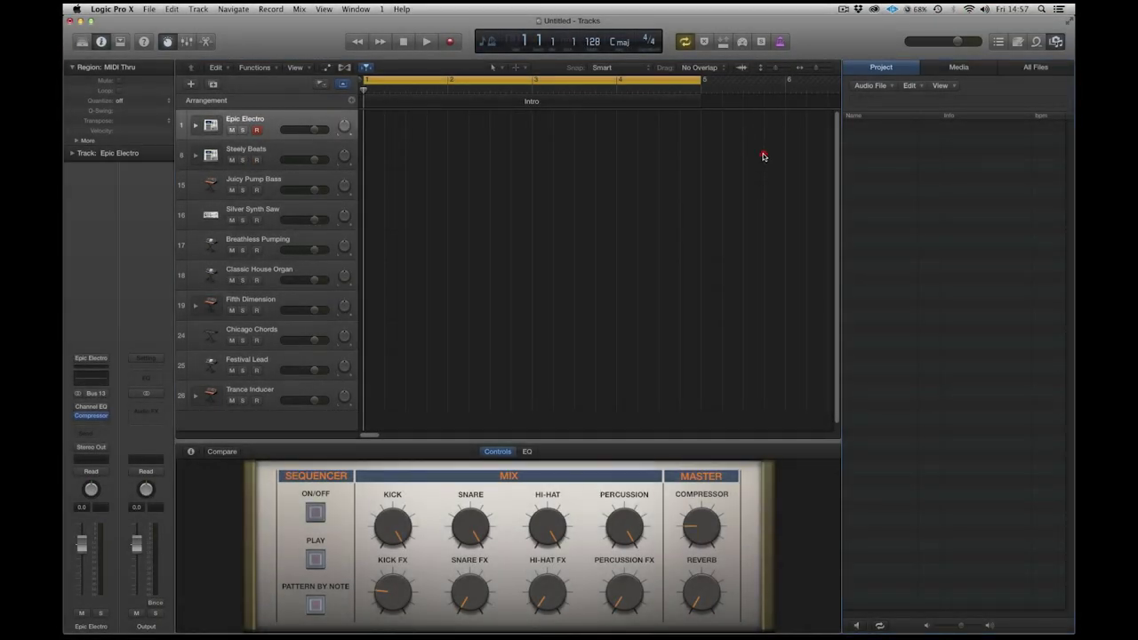
{"action": "left_click", "coordinate": [763, 157]}
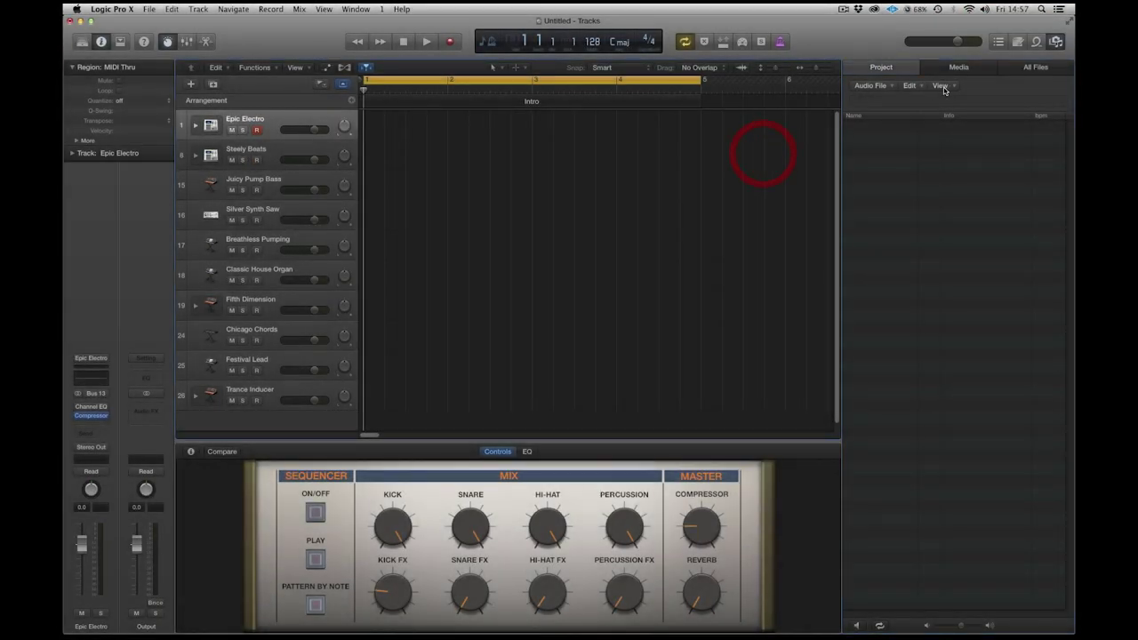
{"action": "left_click", "coordinate": [1030, 69]}
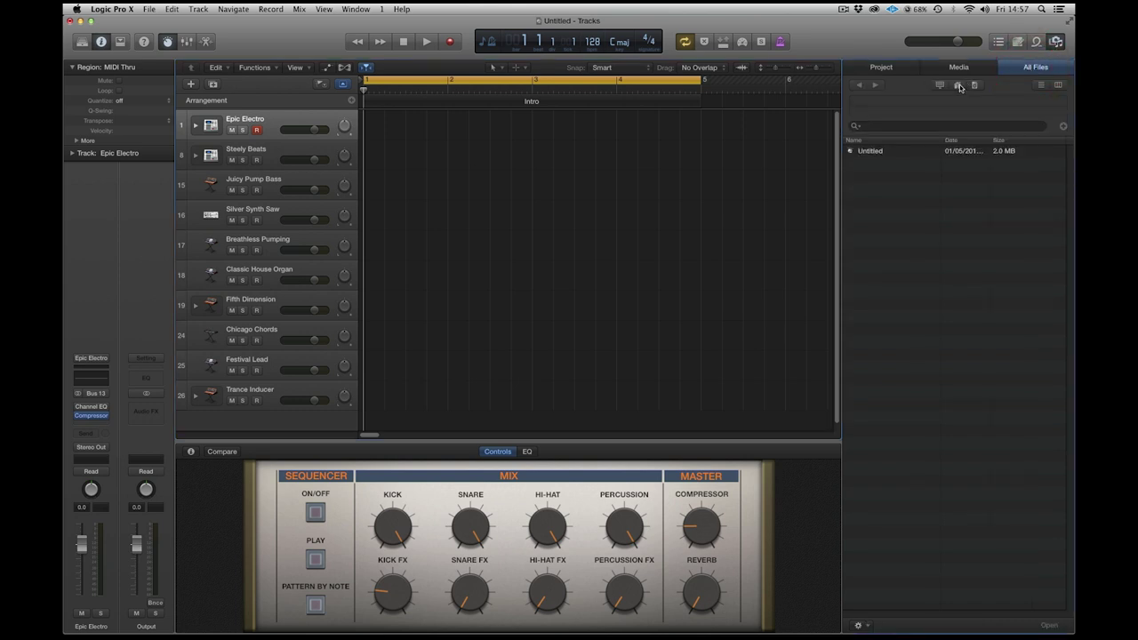
{"action": "left_click", "coordinate": [957, 85]}
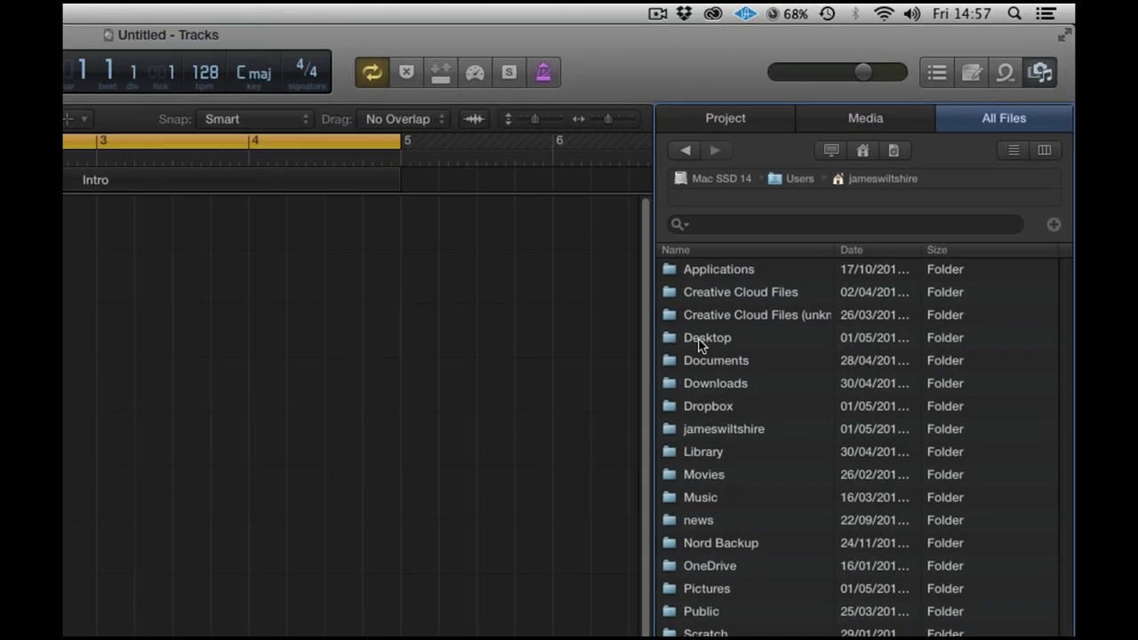
From Desktop > F9 Audio Grooves > LOGIC Template folder, list Template X.logicx's tracks with Content visible
{"action": "double_click", "coordinate": [702, 342]}
{"action": "double_click", "coordinate": [728, 269]}
{"action": "left_click", "coordinate": [797, 275]}
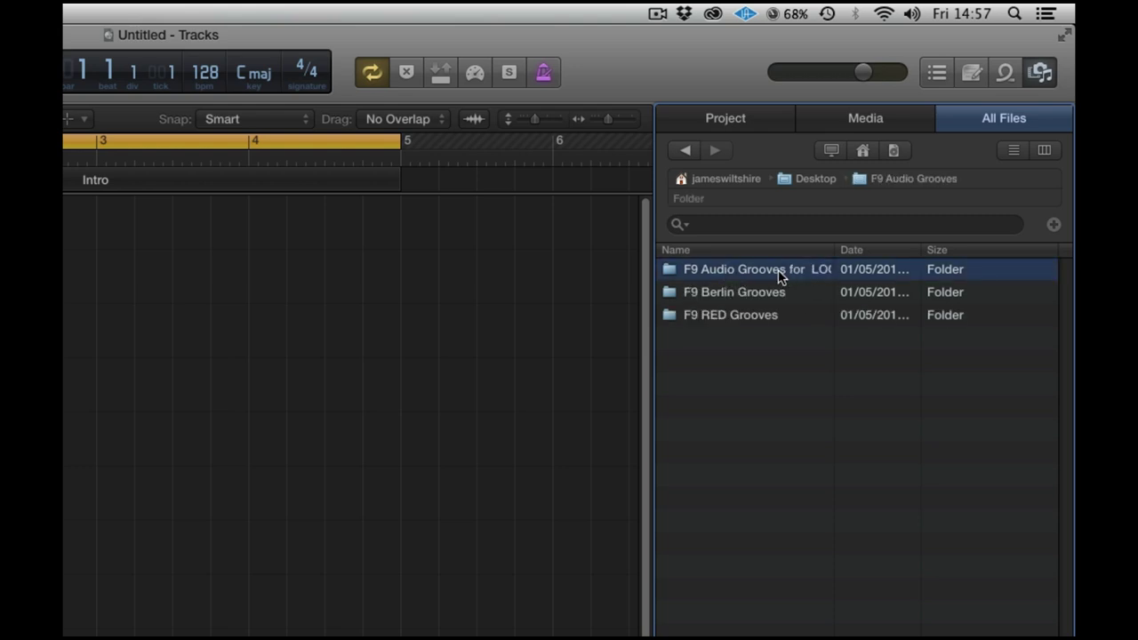
{"action": "double_click", "coordinate": [780, 271]}
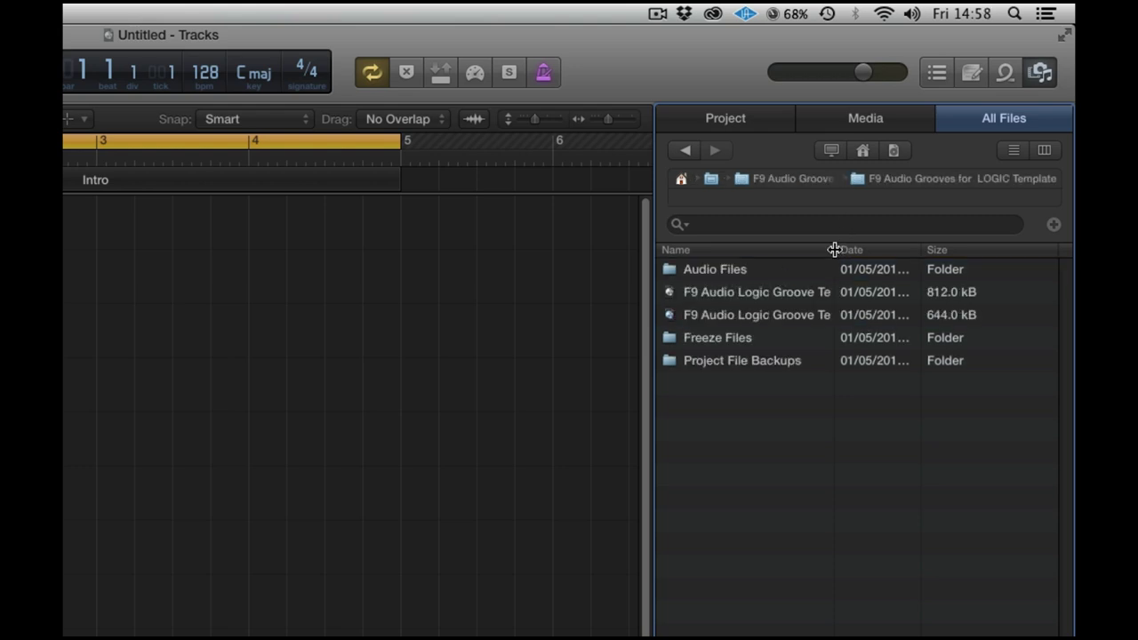
{"action": "left_click_drag", "start_coordinate": [835, 250], "coordinate": [951, 250]}
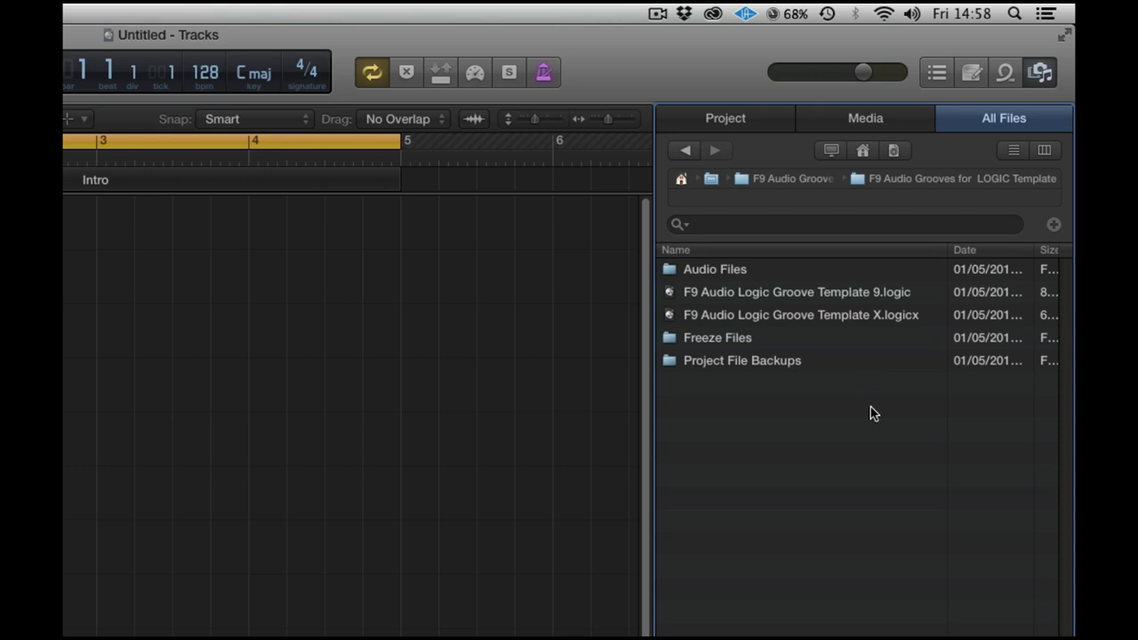
{"action": "left_click", "coordinate": [851, 319]}
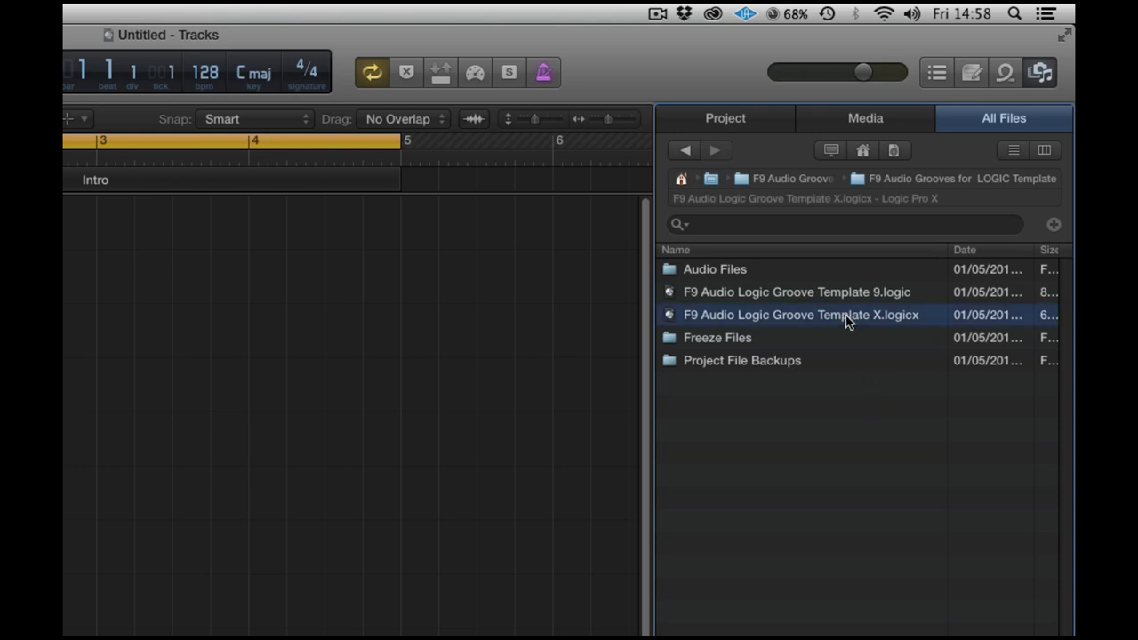
{"action": "double_click", "coordinate": [746, 316]}
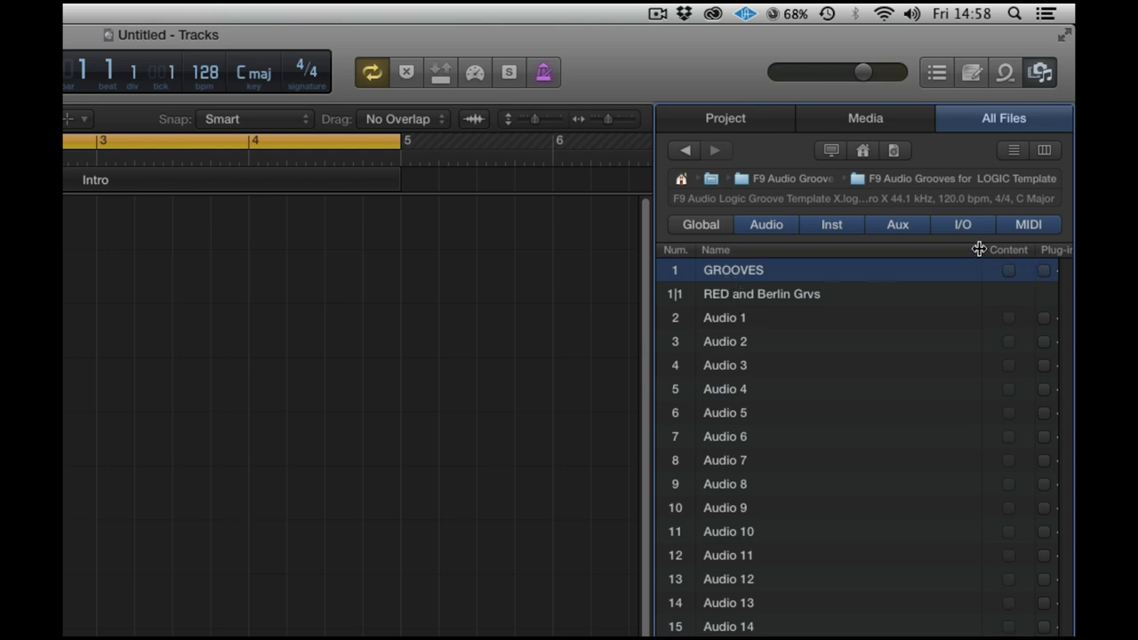
{"action": "left_click_drag", "start_coordinate": [984, 250], "coordinate": [887, 253]}
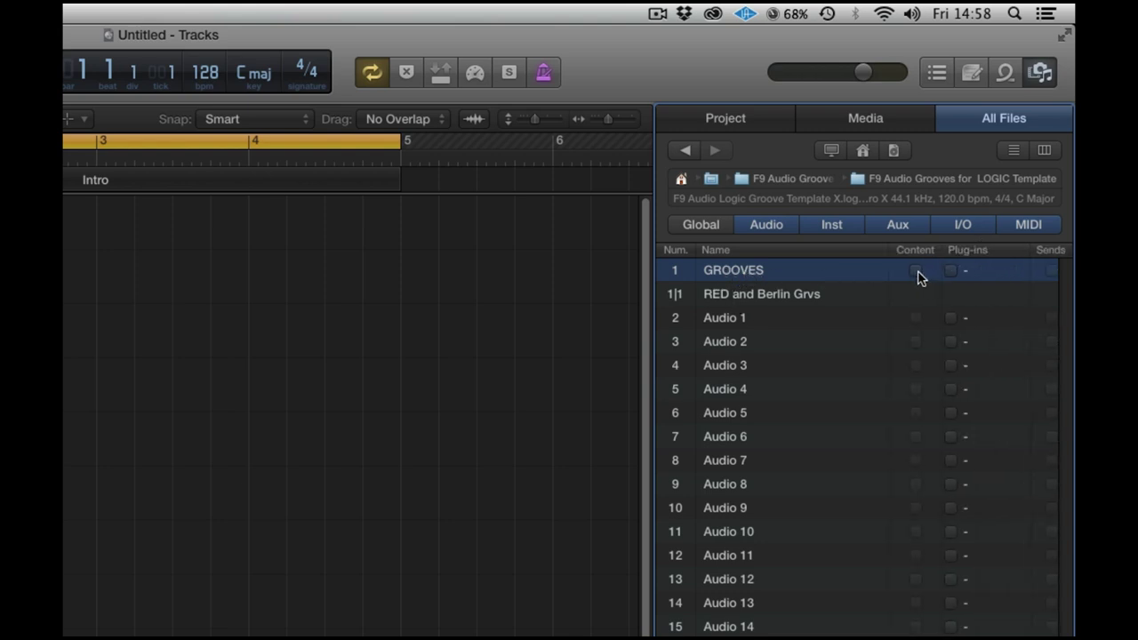
Import the GROOVES folder into the project and close the library to widen the arrangement
{"action": "left_click", "coordinate": [917, 271]}
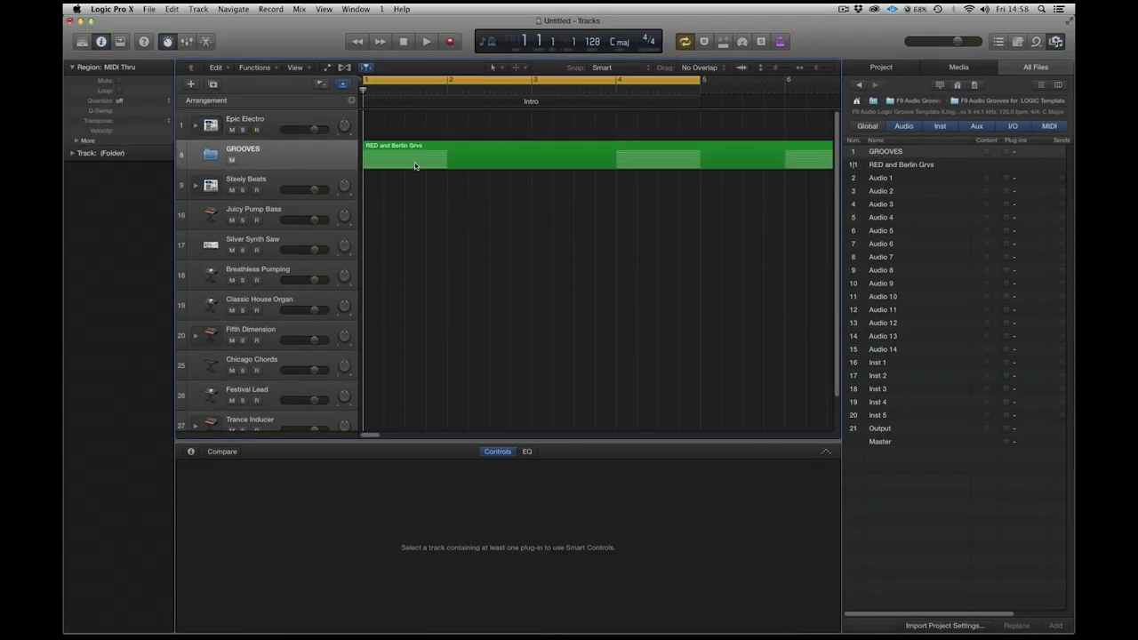
{"action": "left_click", "coordinate": [416, 163]}
{"action": "double_click", "coordinate": [416, 163]}
{"action": "double_click", "coordinate": [536, 223]}
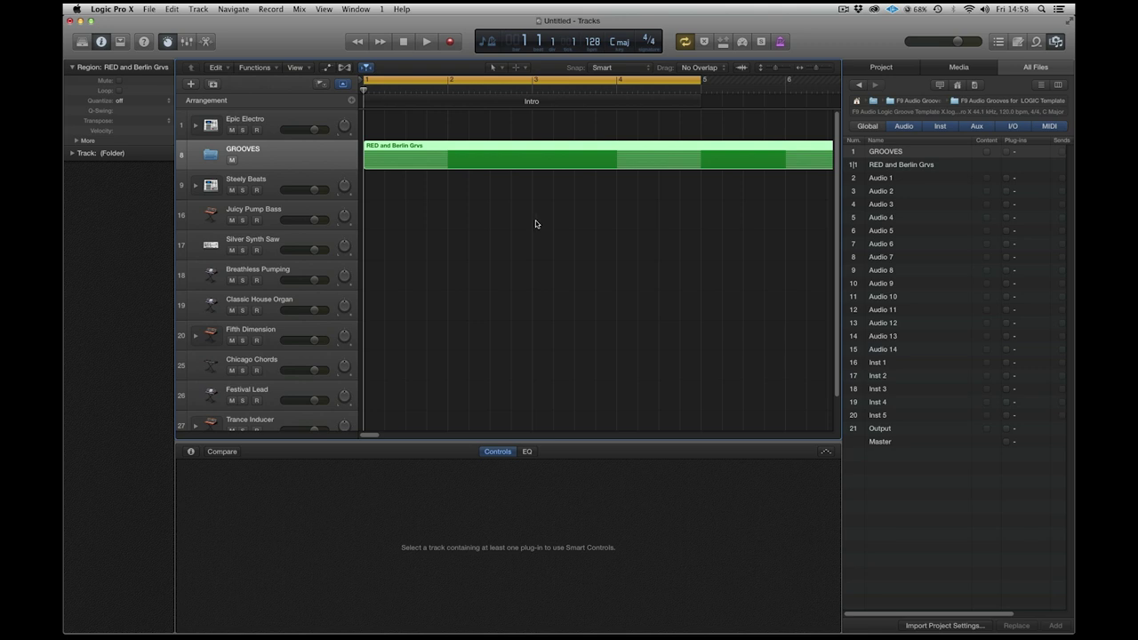
{"action": "key", "text": "super+Left"}
{"action": "left_click", "coordinate": [1056, 41]}
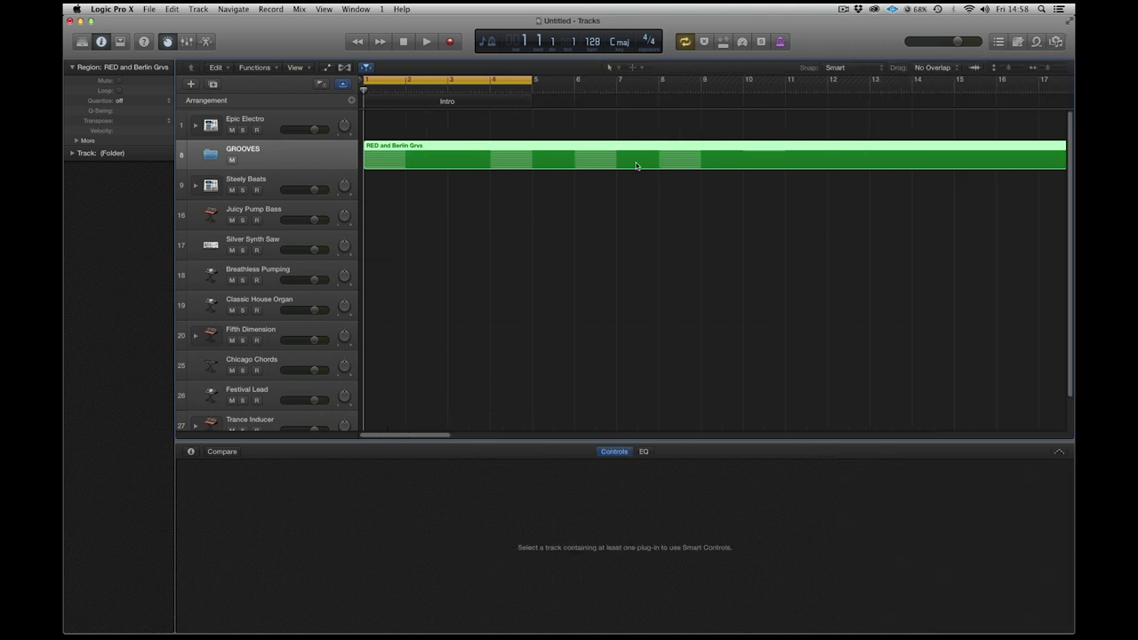
Open the GROOVES folder and select all 65 RED 51–65% and Berlin 1–50% regions
{"action": "left_click", "coordinate": [560, 204]}
{"action": "double_click", "coordinate": [554, 160]}
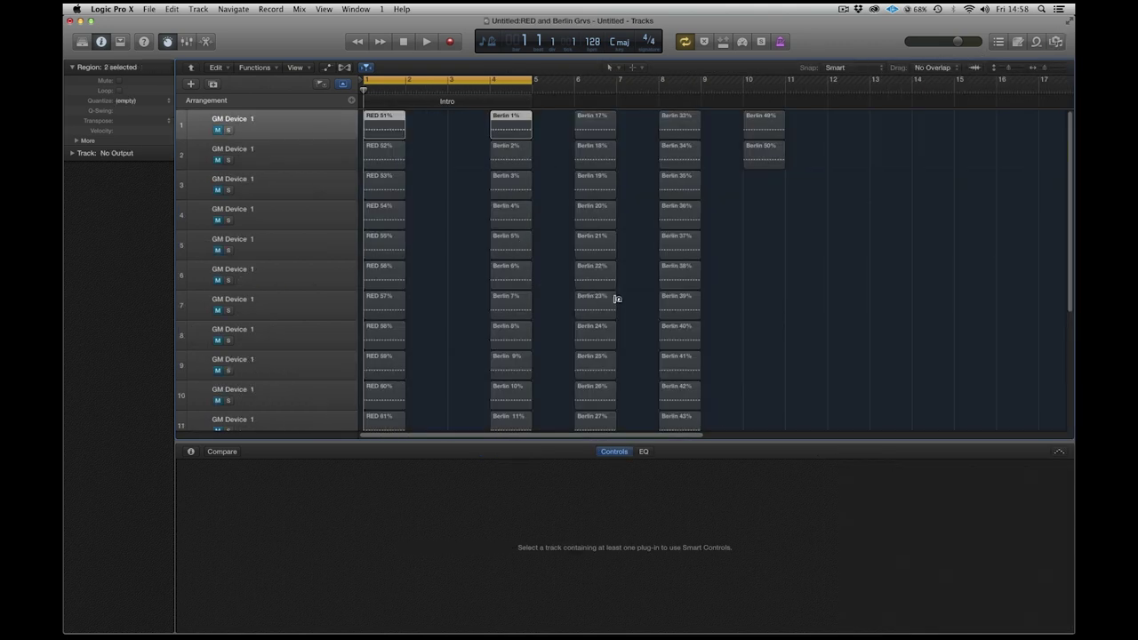
{"action": "key", "text": "b"}
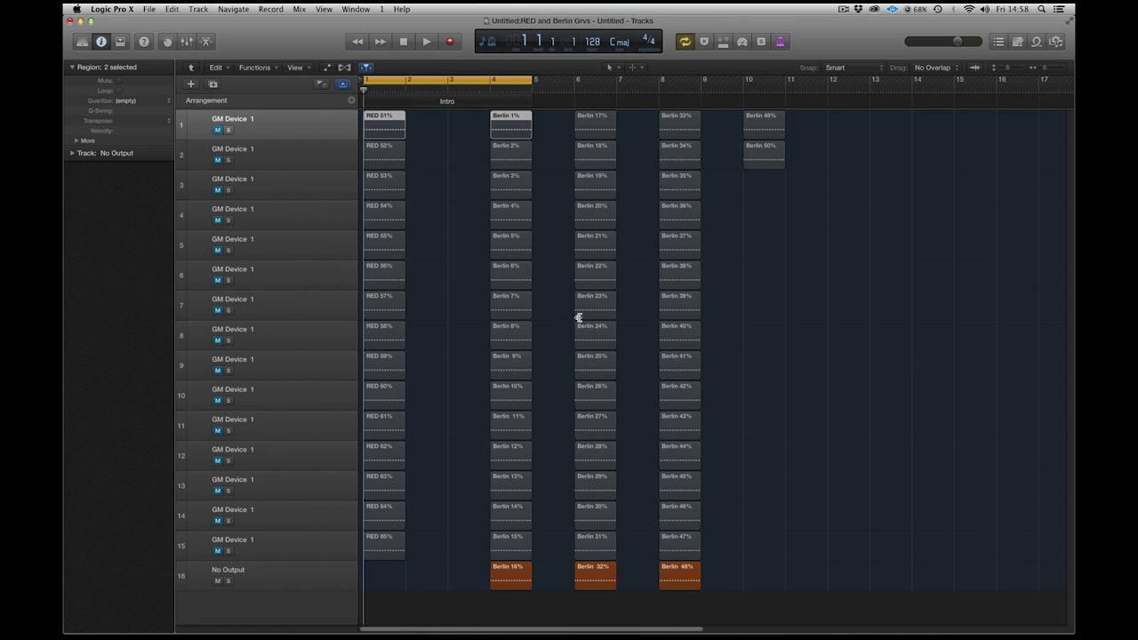
{"action": "left_click", "coordinate": [737, 353]}
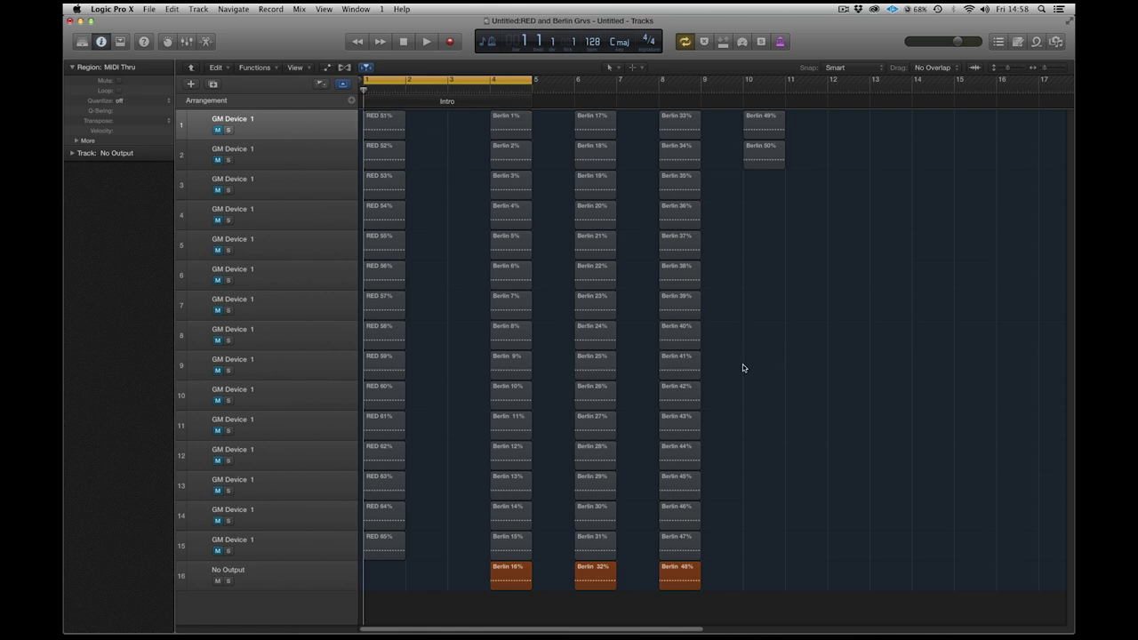
{"action": "left_click_drag", "start_coordinate": [865, 572], "coordinate": [382, 133]}
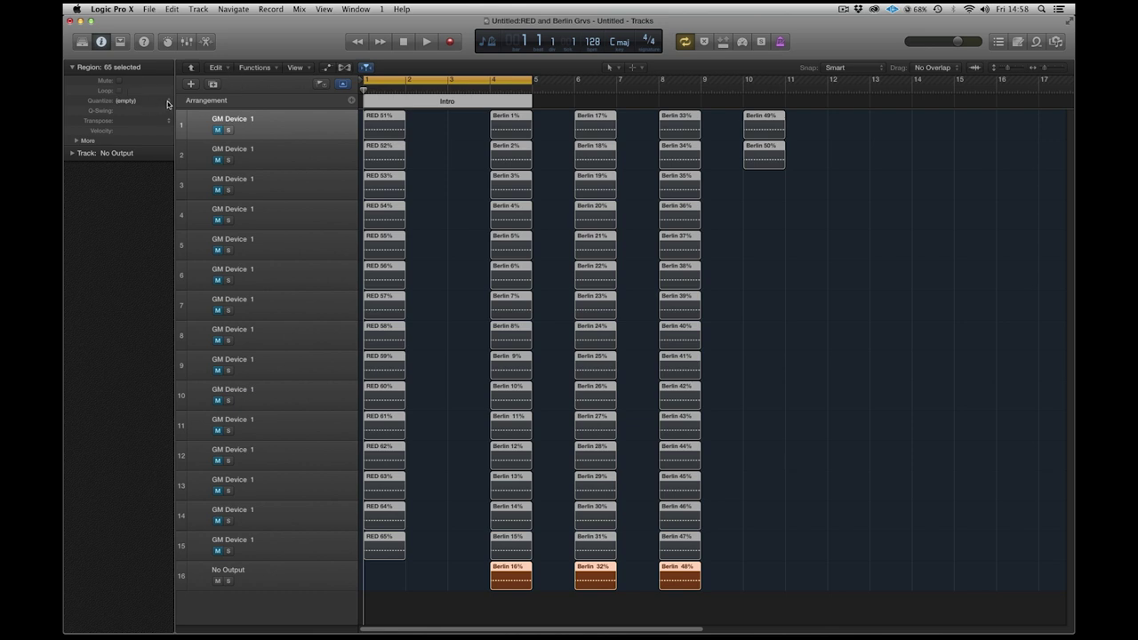
Make groove templates from the selected regions and confirm the RED and Berlin entries in Quantize
{"action": "left_click", "coordinate": [167, 103]}
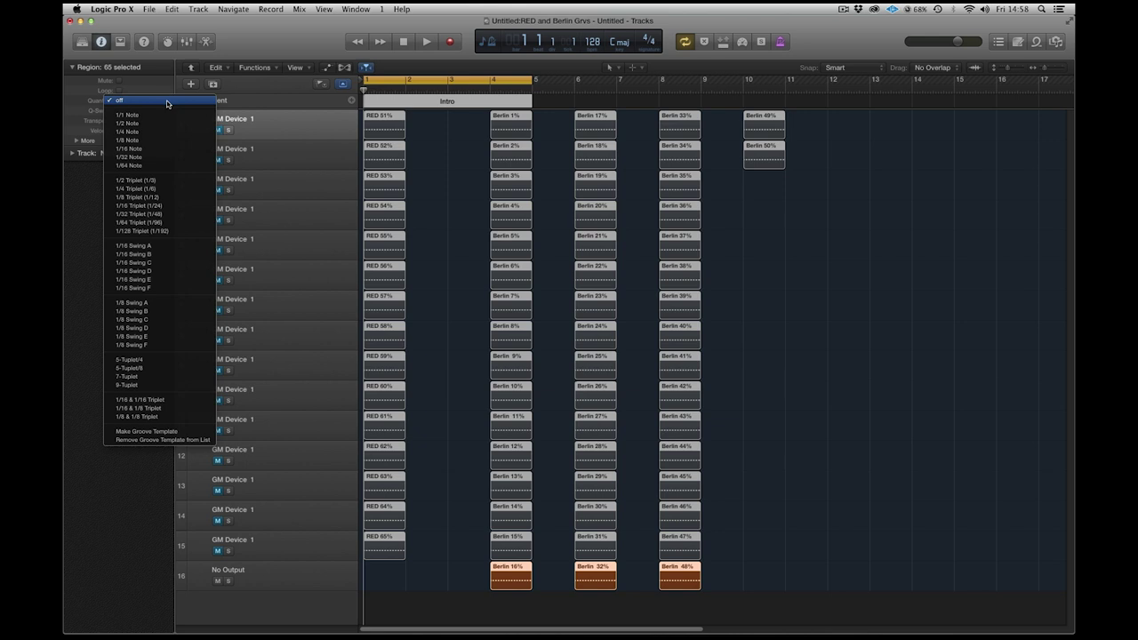
{"action": "left_click", "coordinate": [171, 432]}
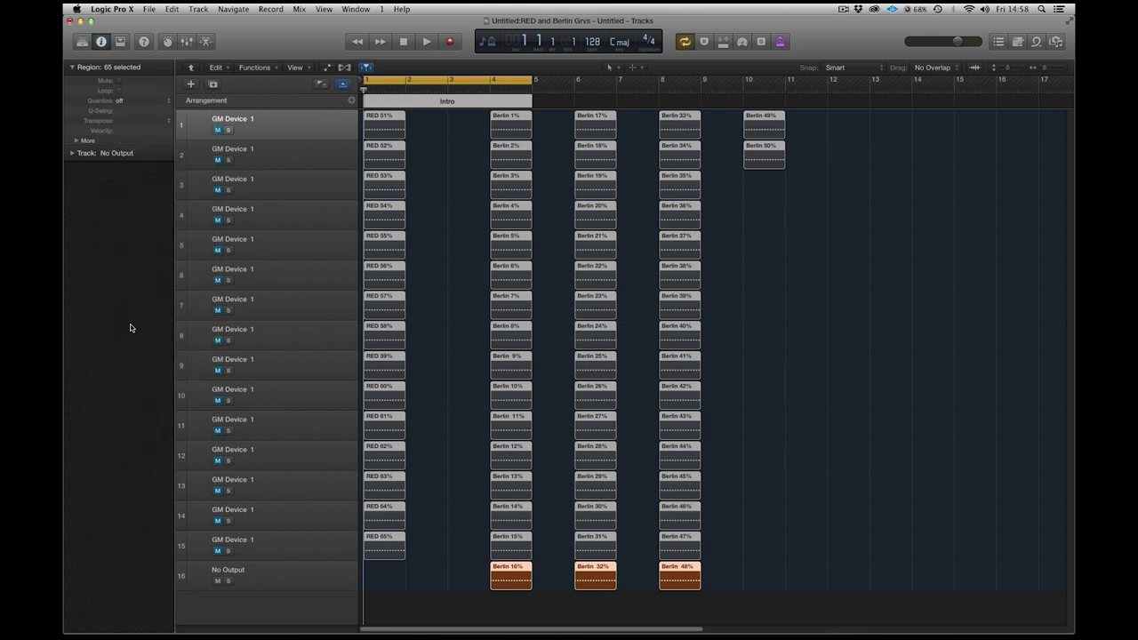
{"action": "left_click", "coordinate": [132, 101]}
{"action": "scroll", "coordinate": [142, 493], "scroll_direction": "down", "scroll_amount": 3}
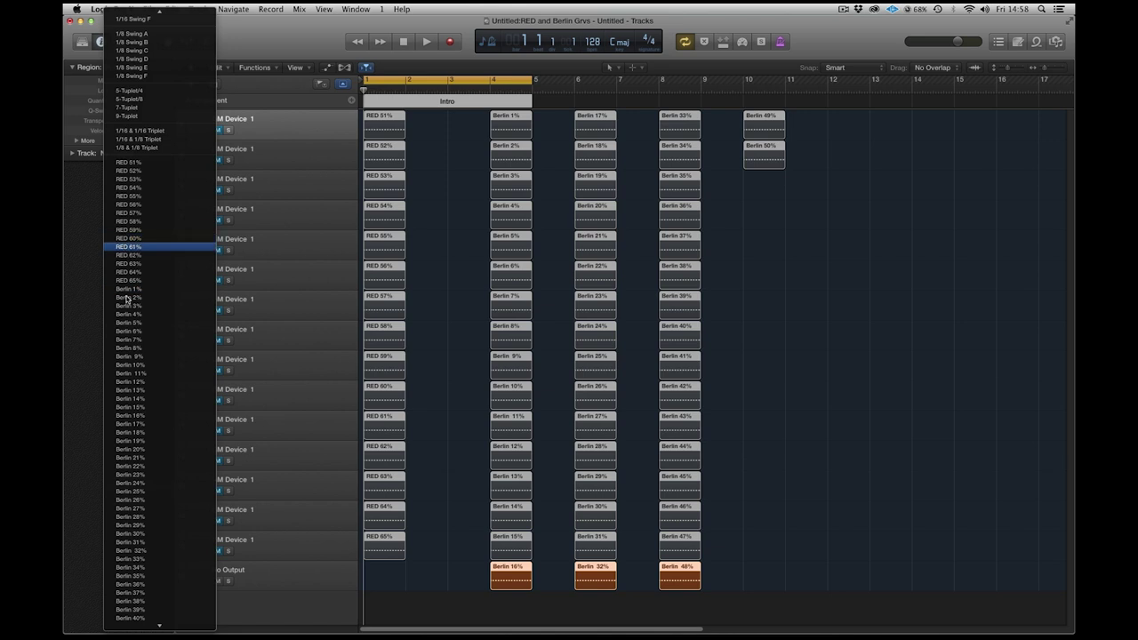
{"action": "left_click", "coordinate": [429, 133]}
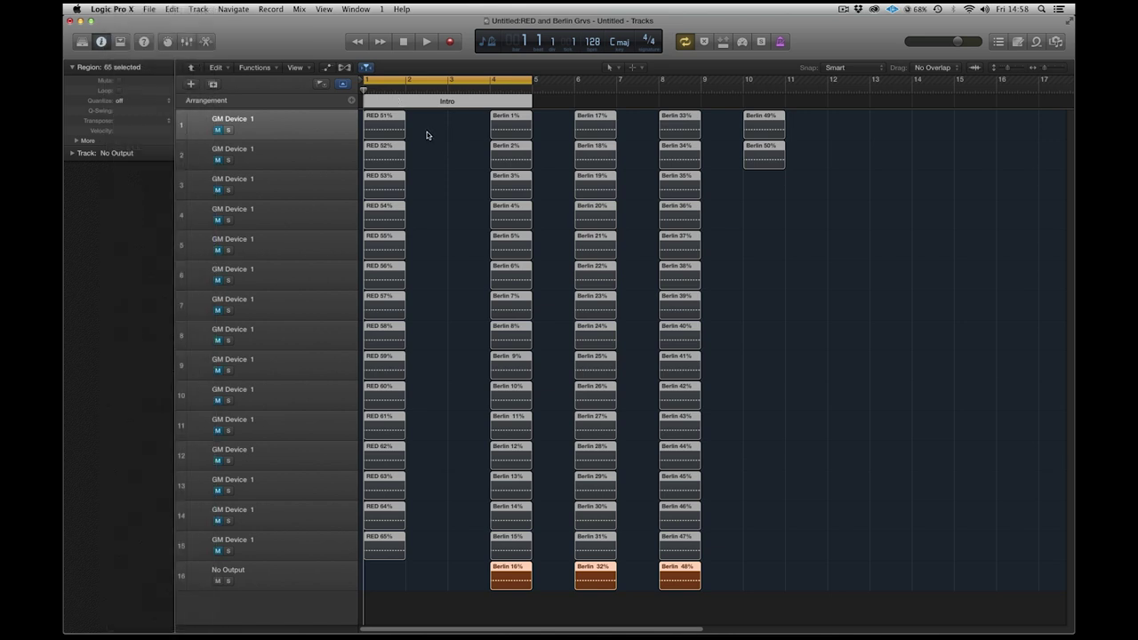
Deselect the regions, select the GROOVES folder track and hide it via the Track menu
{"action": "left_click", "coordinate": [762, 215]}
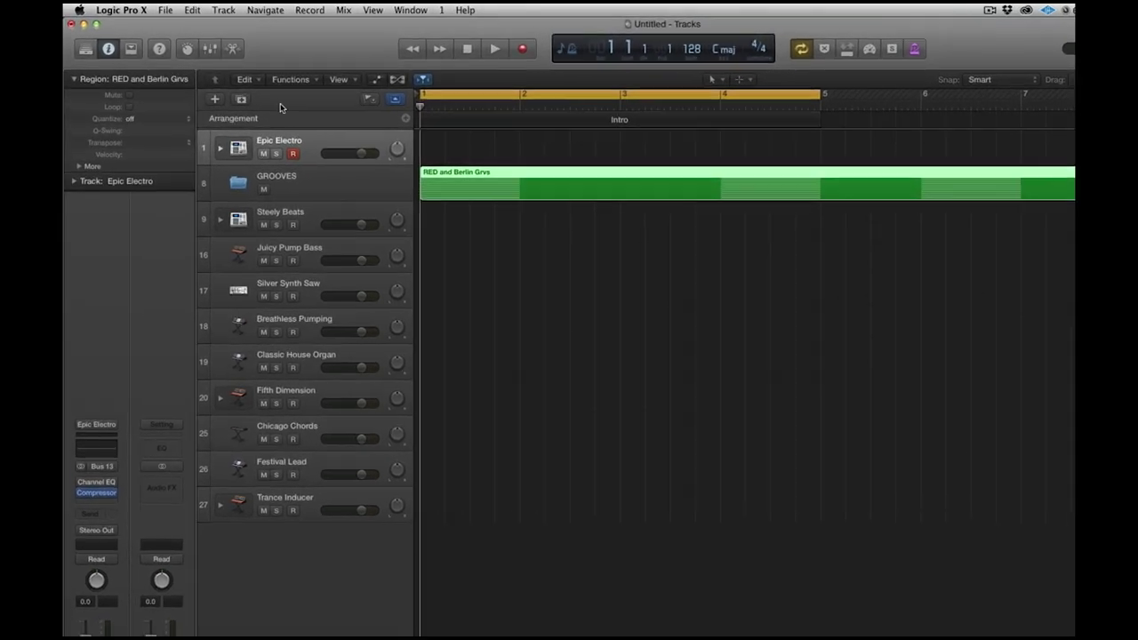
{"action": "left_click", "coordinate": [559, 285]}
{"action": "left_click", "coordinate": [335, 184]}
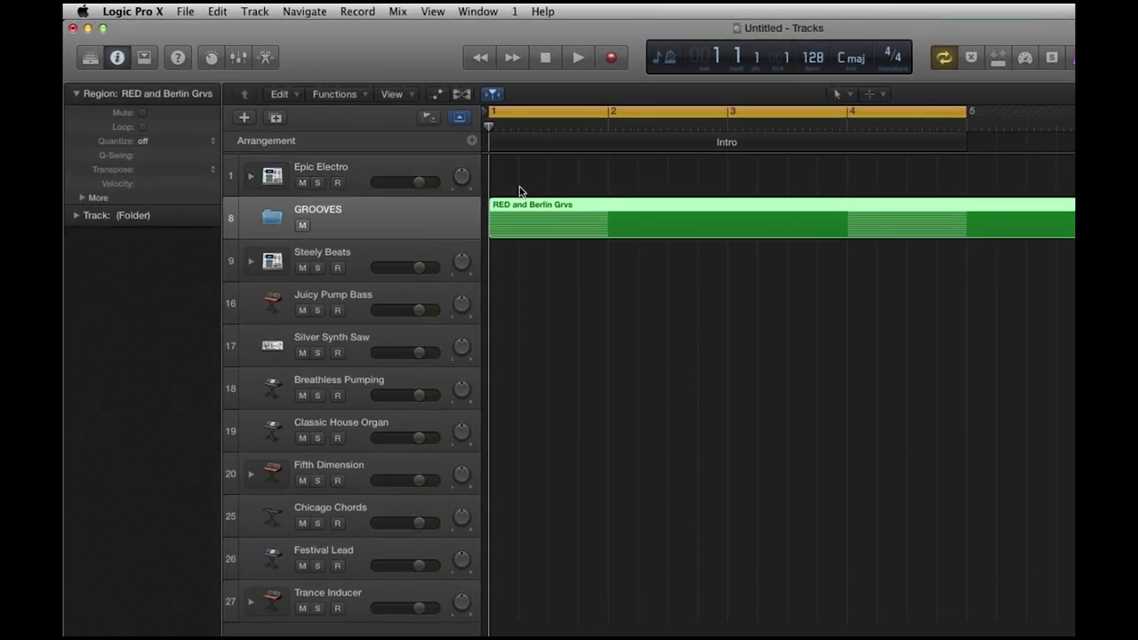
{"action": "double_click", "coordinate": [337, 213]}
{"action": "key", "text": "Escape"}
{"action": "left_click", "coordinate": [256, 10]}
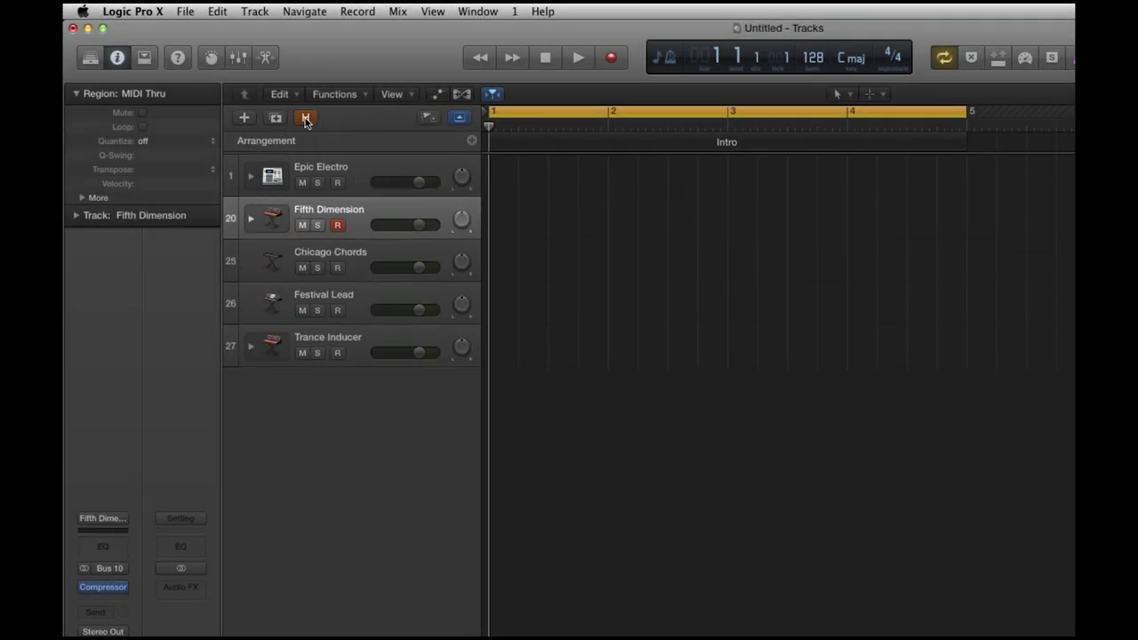
Toggle hidden-track visibility to verify that the GROOVES folder and tracks 9–19 are hidden
{"action": "left_click", "coordinate": [305, 118]}
{"action": "left_click", "coordinate": [305, 119]}
{"action": "left_click", "coordinate": [305, 118]}
{"action": "left_click", "coordinate": [305, 118]}
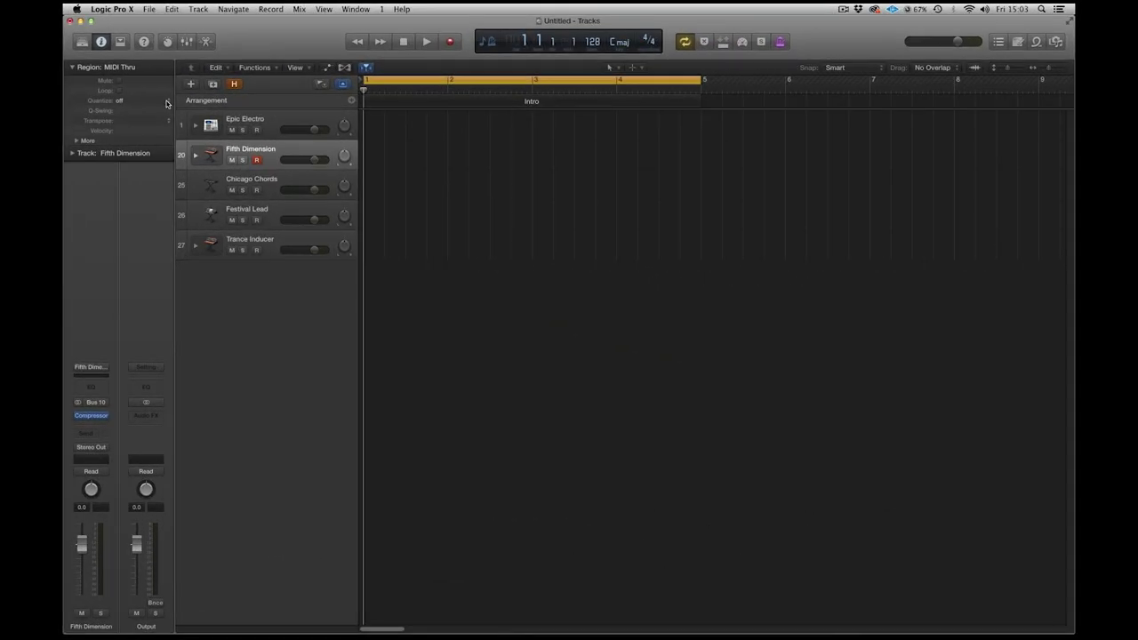
Set the region quantize to the RED 63% groove
{"action": "left_click", "coordinate": [133, 100]}
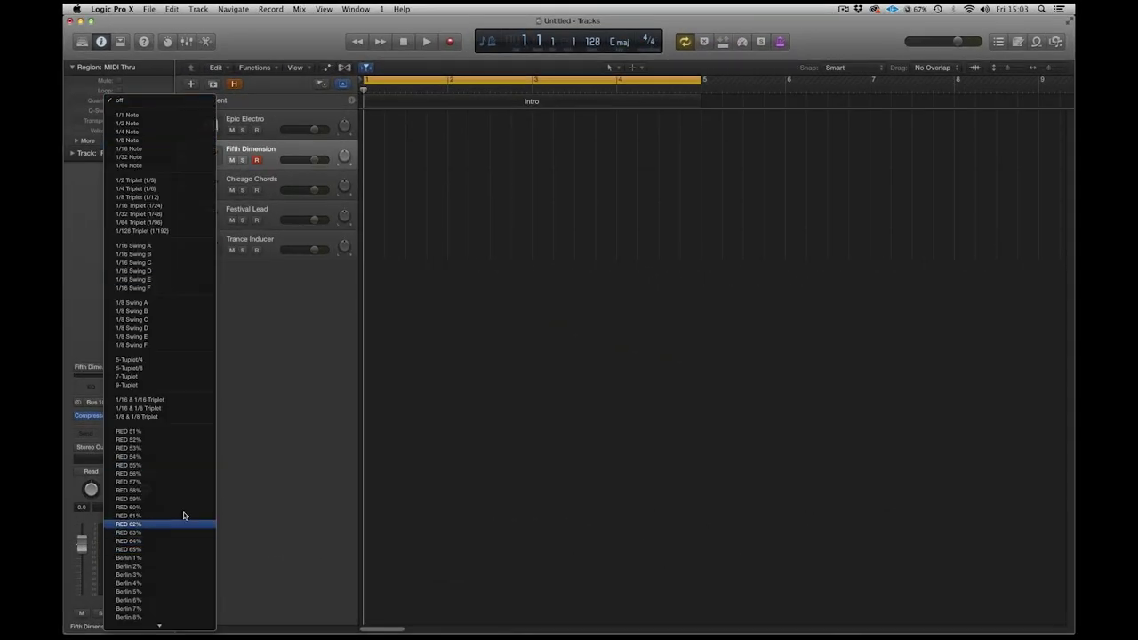
{"action": "scroll", "coordinate": [168, 528], "scroll_direction": "down", "scroll_amount": 3}
{"action": "left_click", "coordinate": [171, 468]}
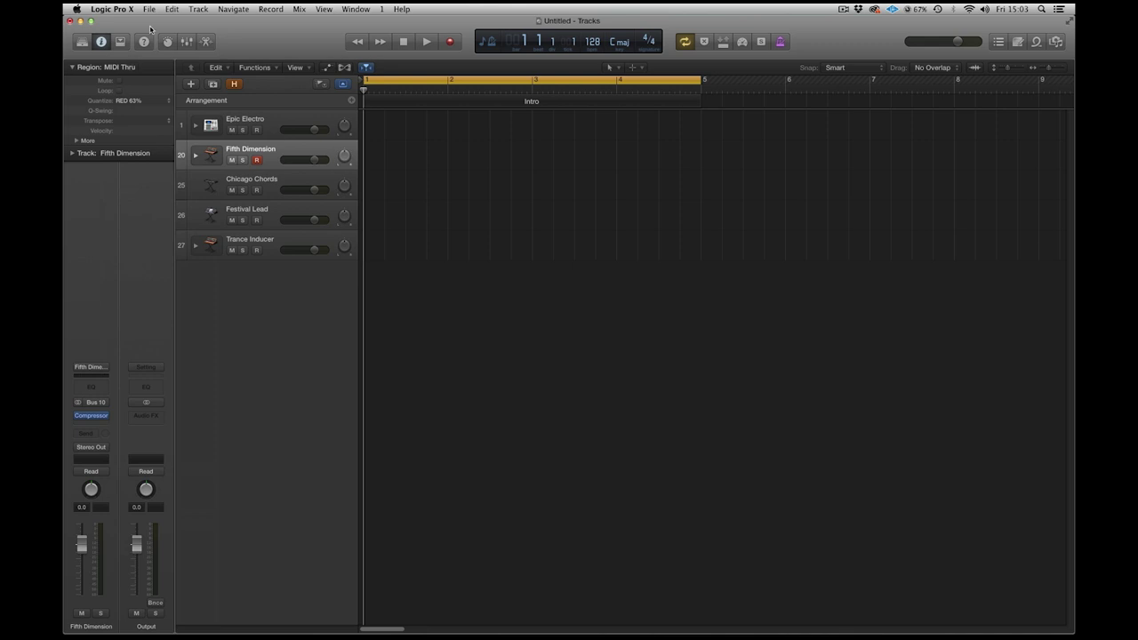
Save the project as a template named 'F9 Grooves start'
{"action": "left_click", "coordinate": [149, 9]}
{"action": "left_click", "coordinate": [183, 118]}
{"action": "type", "text": "F"}
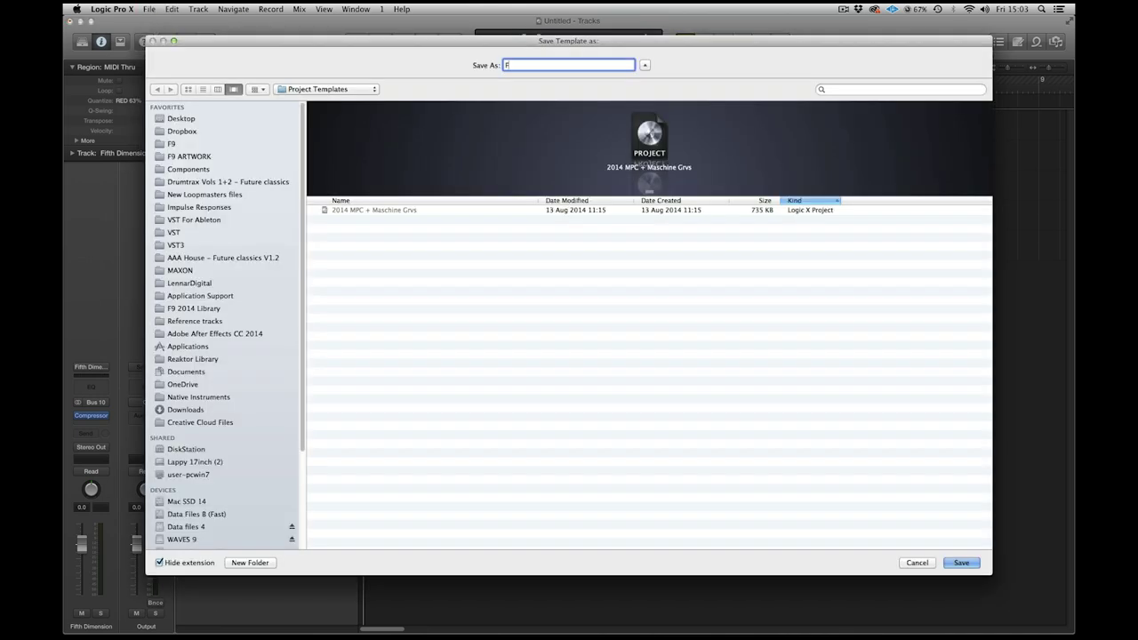
{"action": "type", "text": "9 Grooves start"}
Confirm the template save, discard the untitled project, and start a new project from F9 Grooves start
{"action": "key", "text": "Return"}
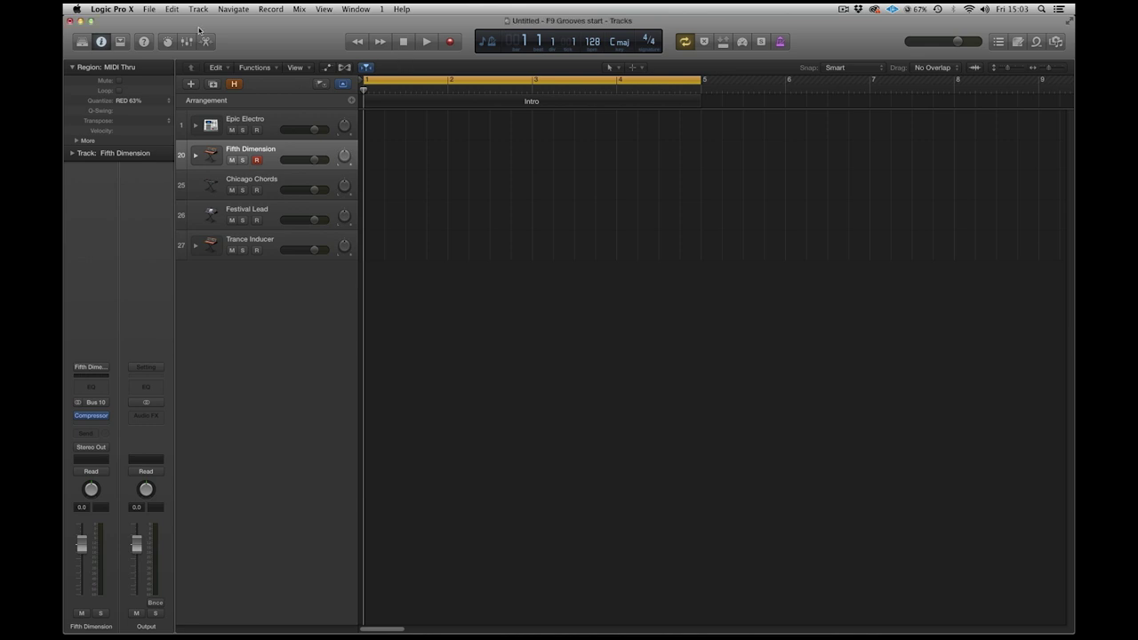
{"action": "left_click", "coordinate": [149, 9]}
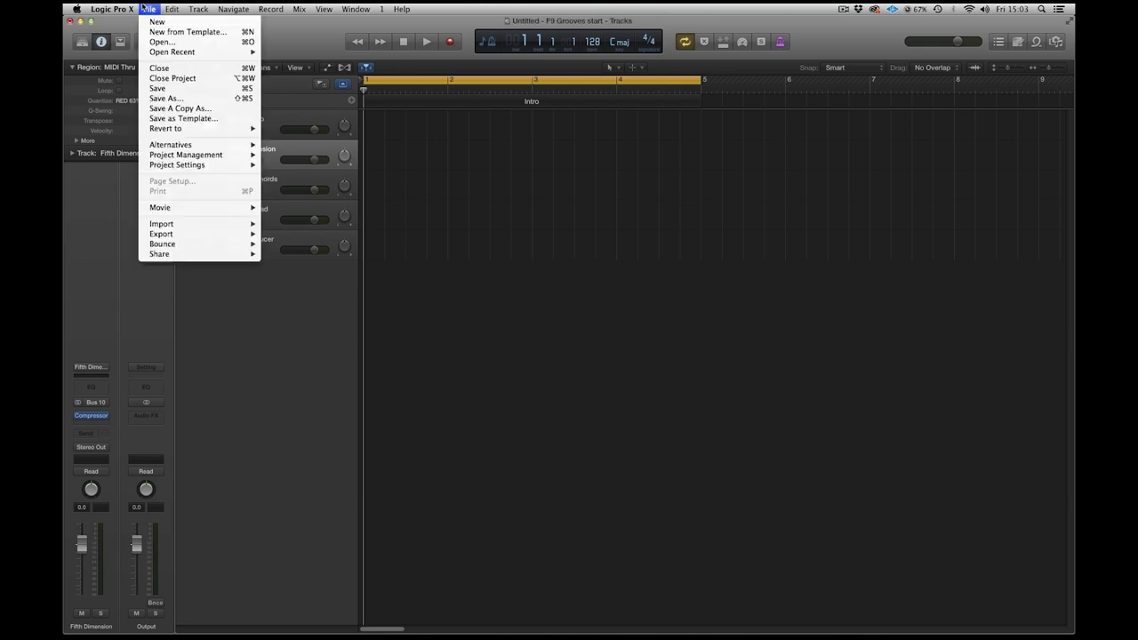
{"action": "left_click", "coordinate": [176, 34]}
{"action": "key", "text": "Return"}
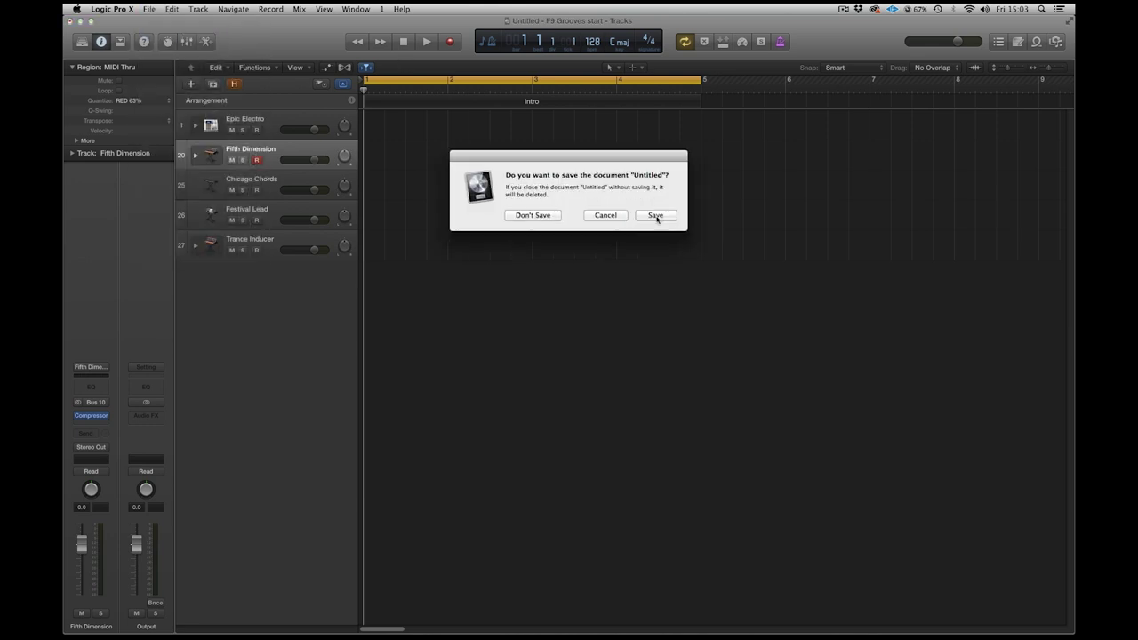
{"action": "left_click", "coordinate": [534, 215]}
{"action": "left_click", "coordinate": [348, 177]}
{"action": "double_click", "coordinate": [528, 165]}
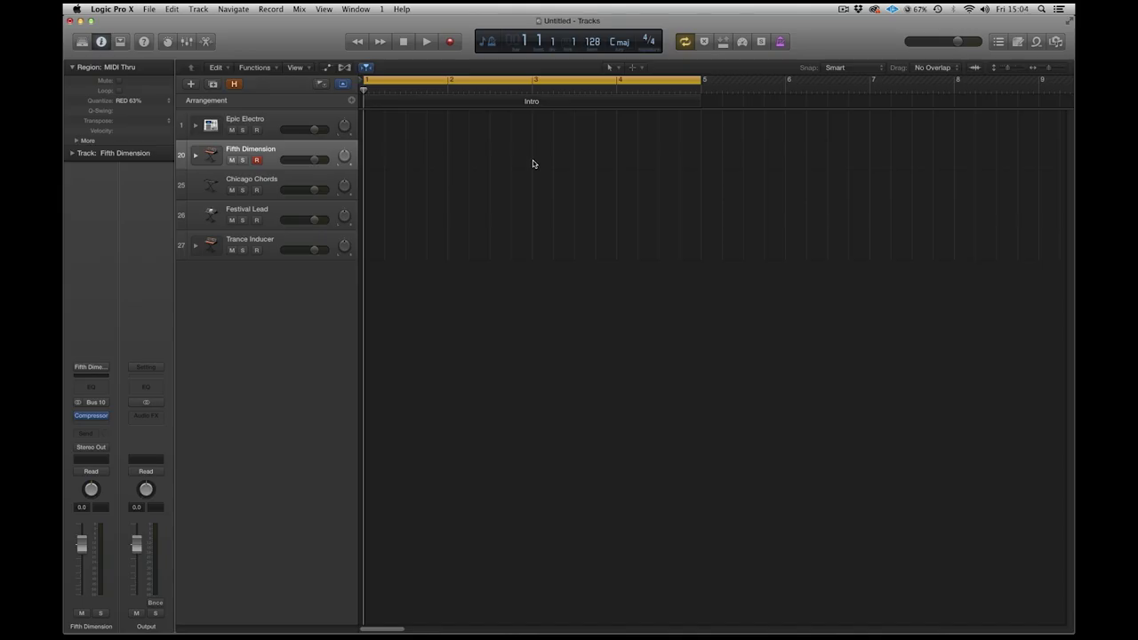